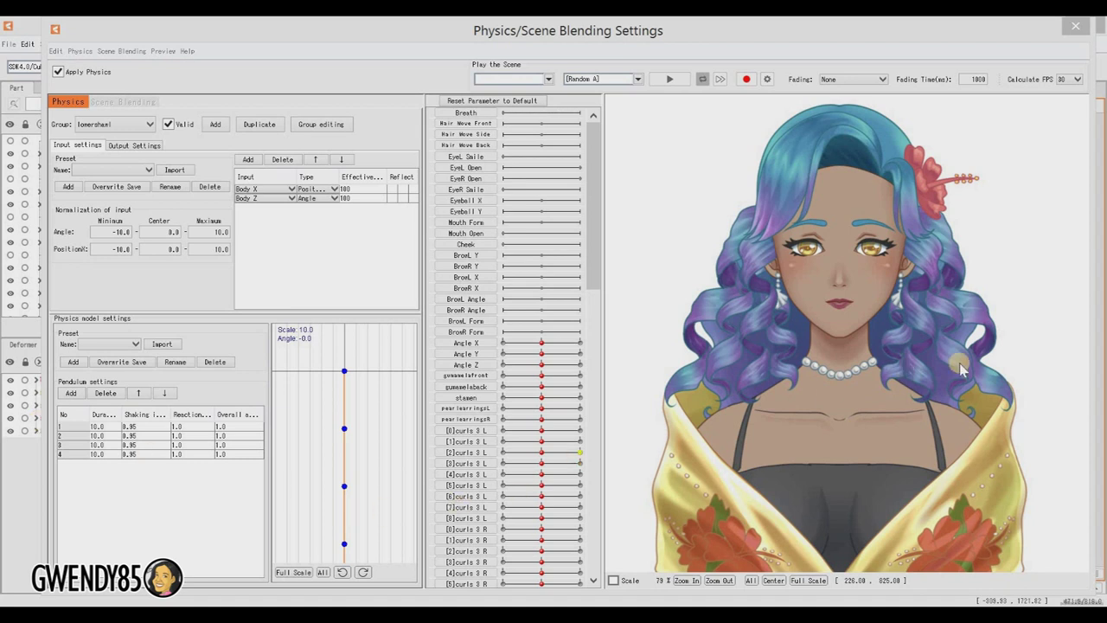
Swing and tilt the model in the preview to watch how the curly hair moves
click(729, 403)
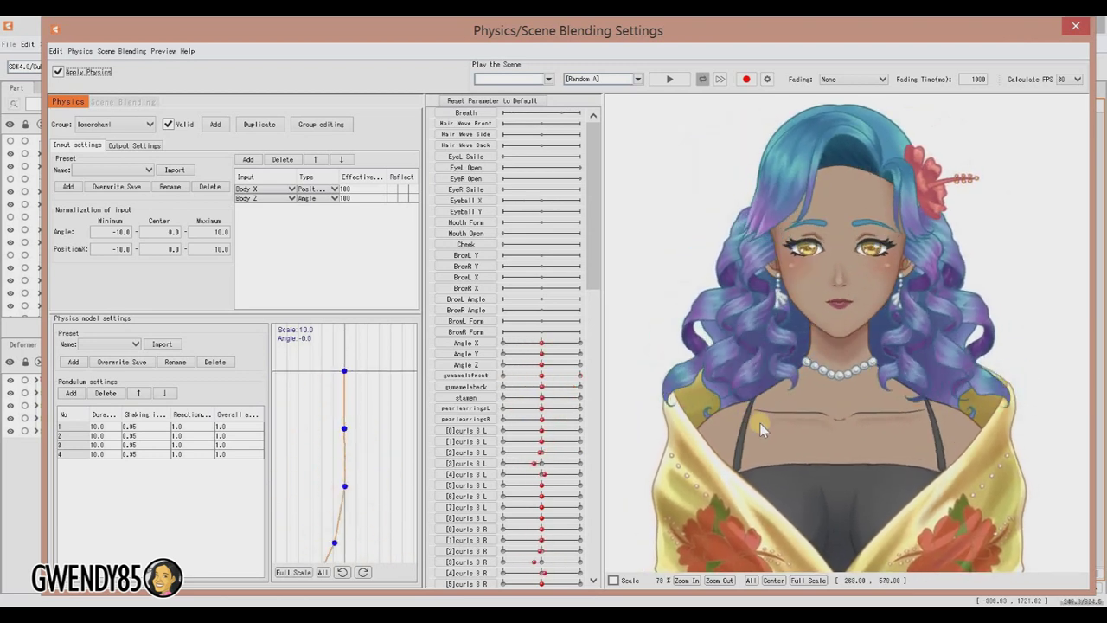
click(902, 436)
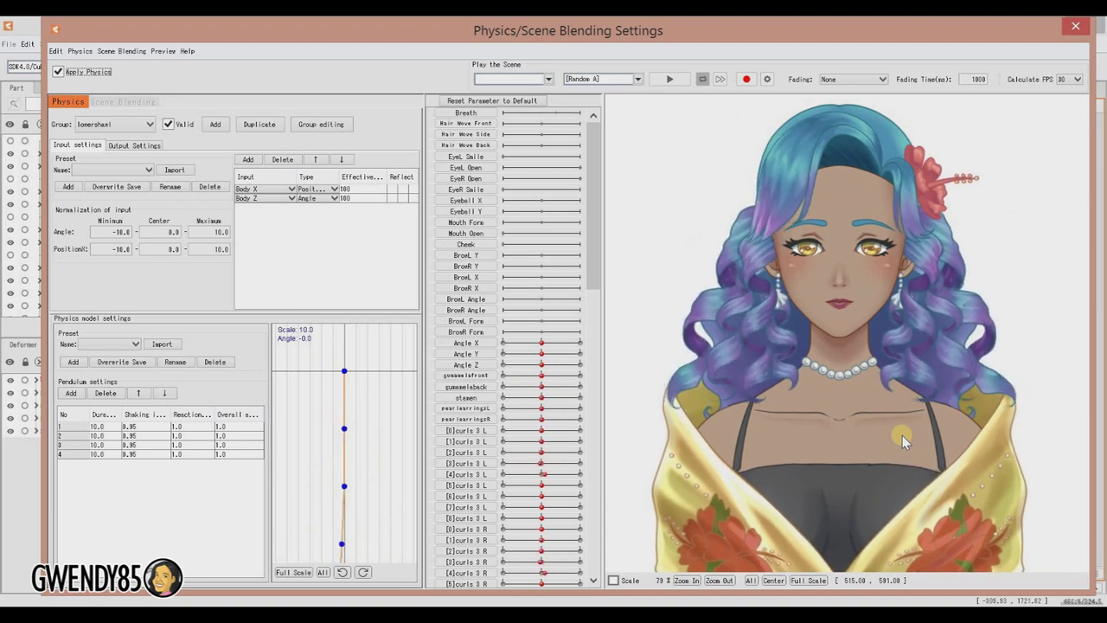
click(740, 445)
click(651, 448)
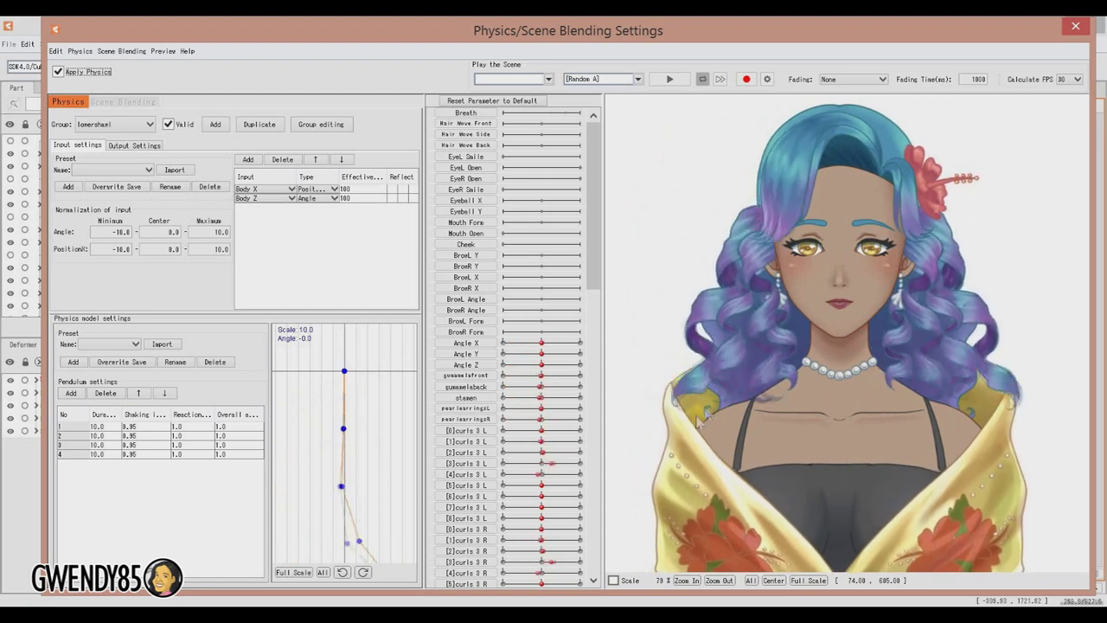
click(885, 414)
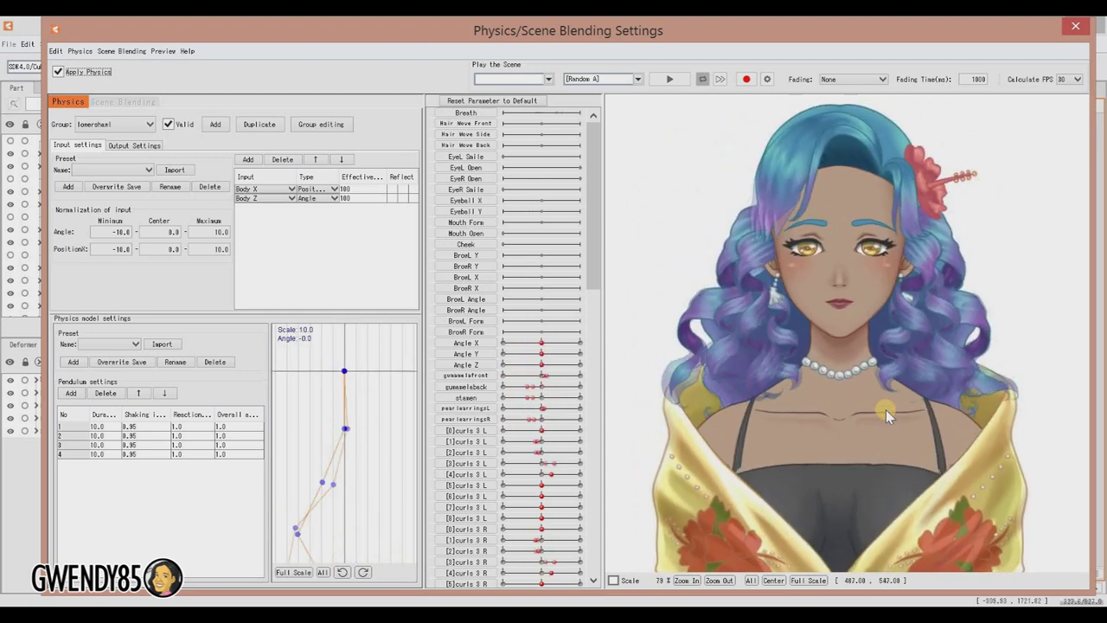
click(949, 430)
click(706, 425)
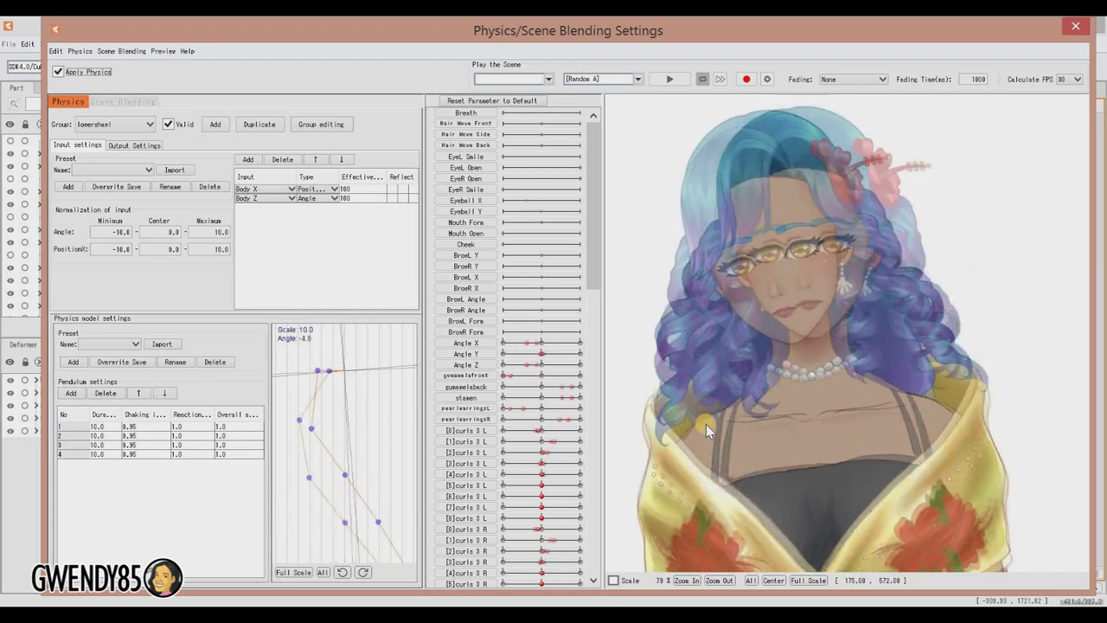
click(731, 425)
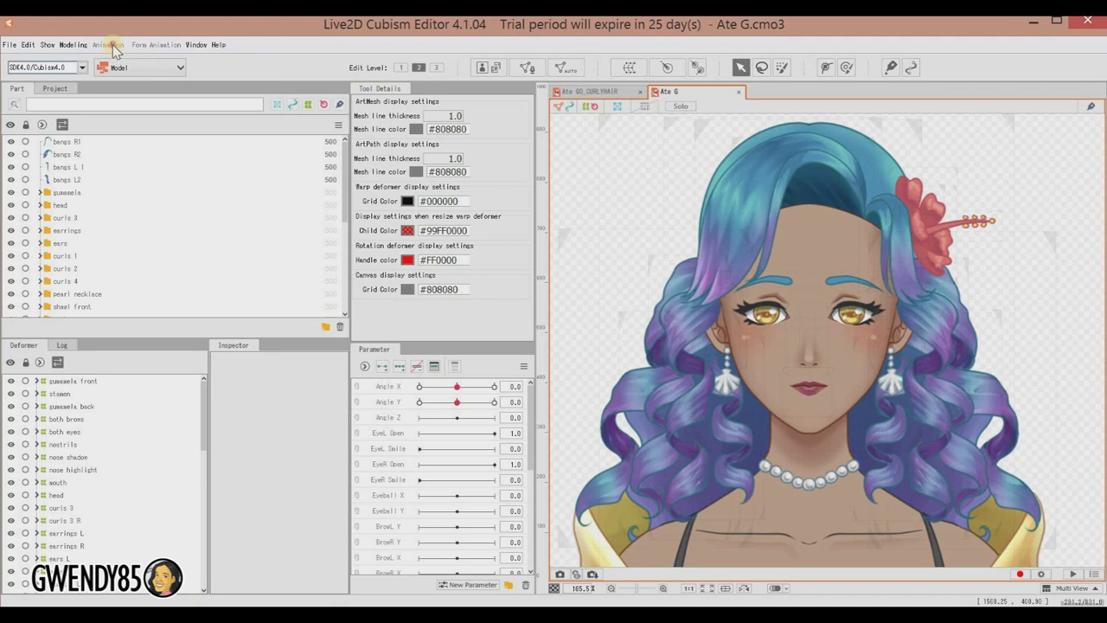
Open Physics/Scene Blending Settings, zoom onto the face, and sweep the head with physics off
click(72, 44)
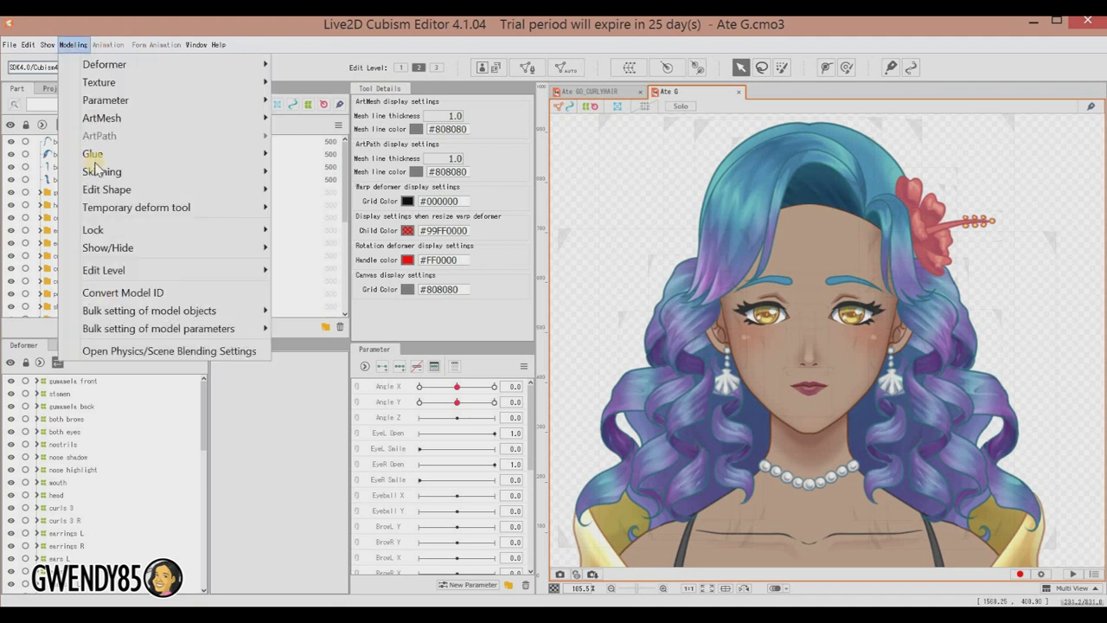
click(128, 352)
scroll(840, 207, up, 3)
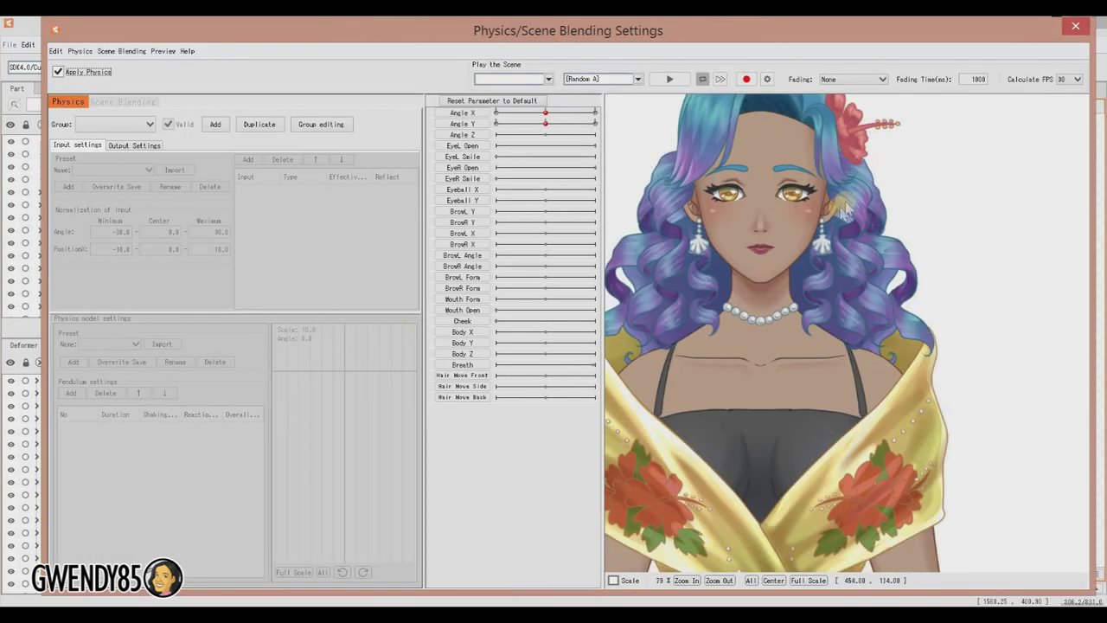
mouse_move(770, 226)
mouse_down()
mouse_move(783, 234)
mouse_move(763, 231)
mouse_up()
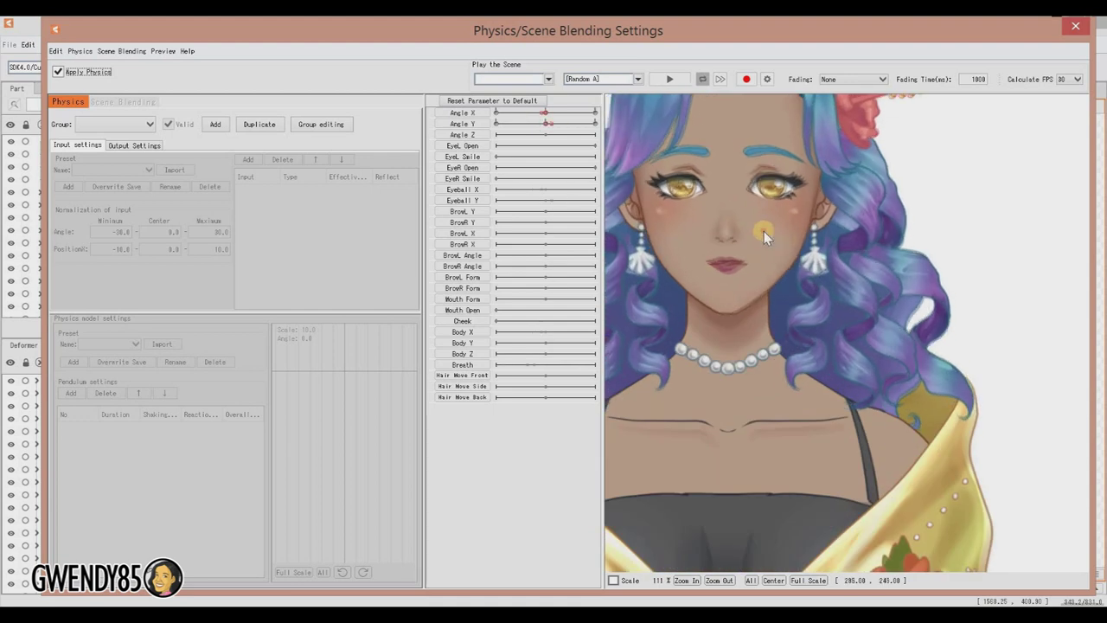
scroll(878, 337, up, 3)
drag(878, 337, 631, 341)
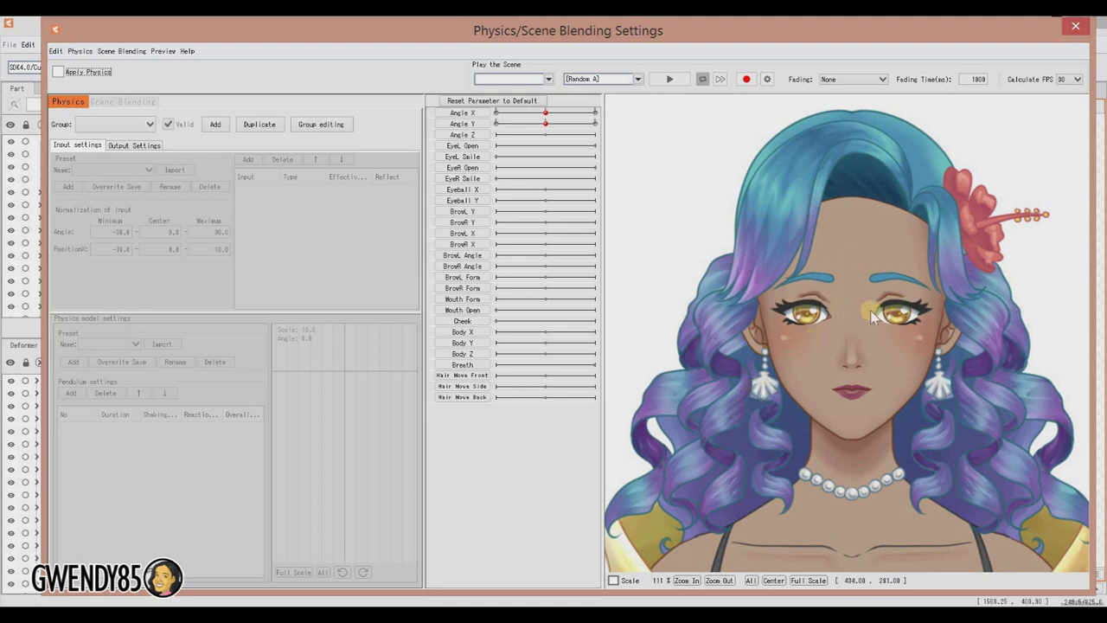
drag(651, 380, 871, 475)
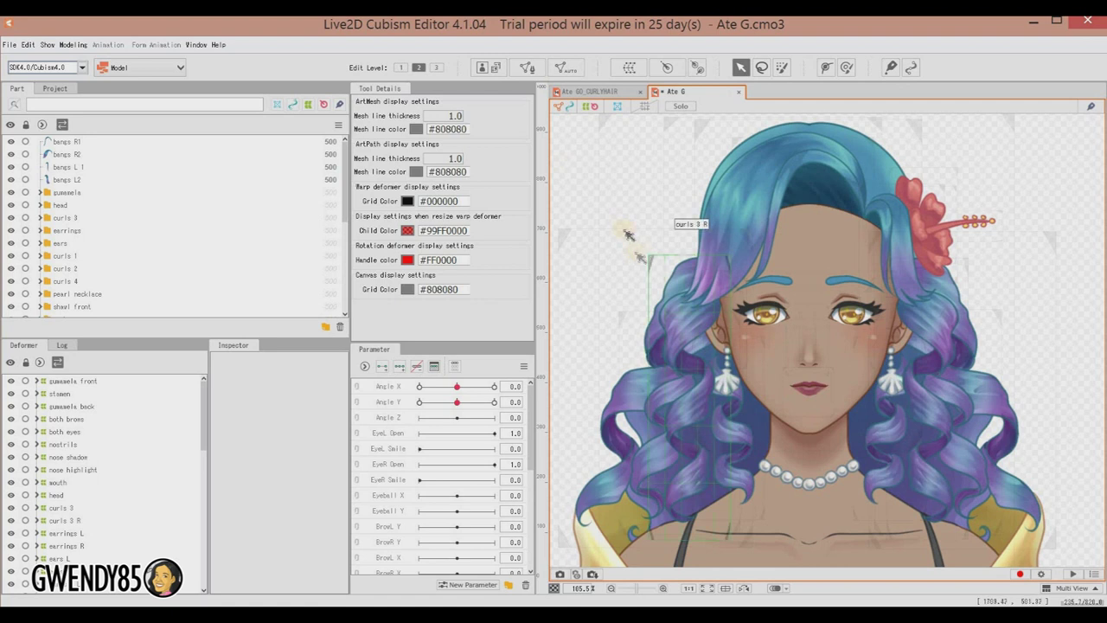
Select the curls 3 R hair strand on the main canvas
click(689, 324)
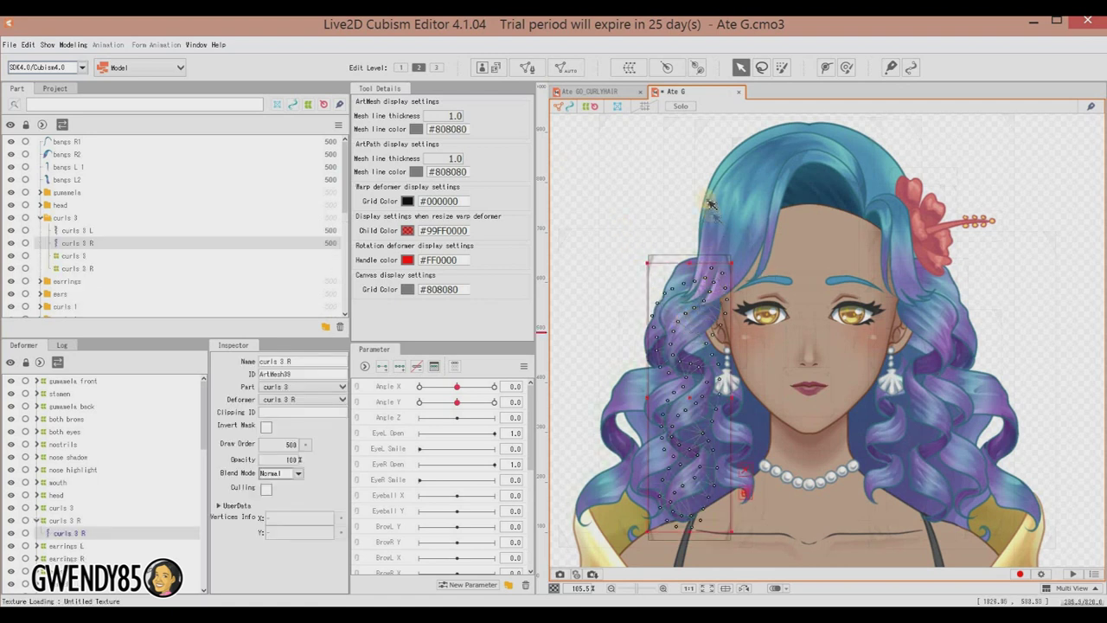
Enter Mesh Edit for the selected curls 3 R art mesh
click(529, 69)
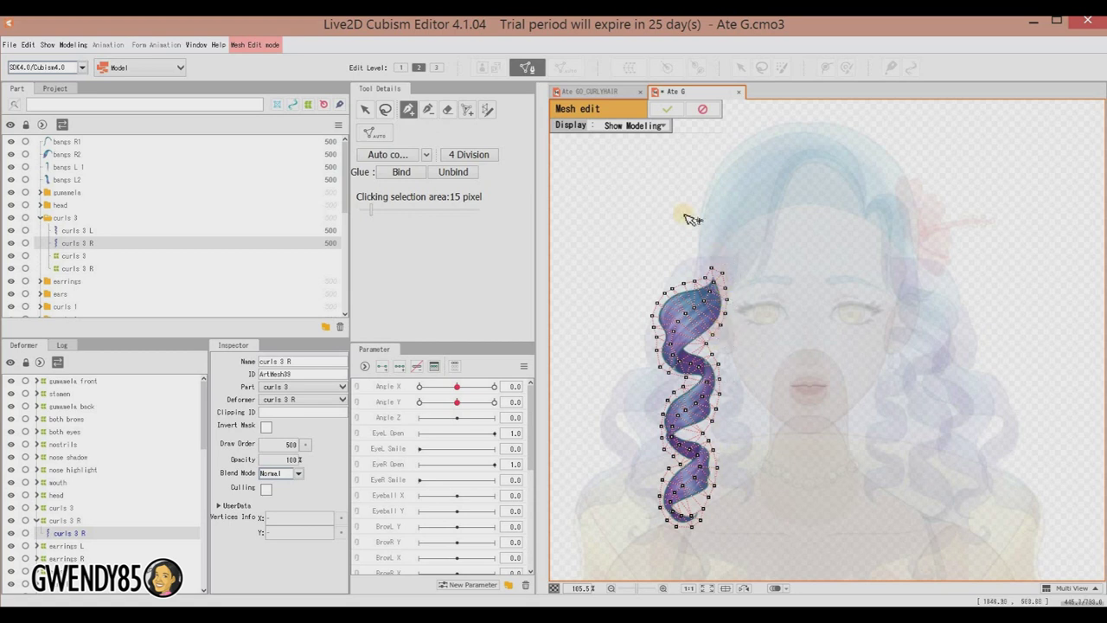
Cancel mesh edit and draw a seven-point deform path from the strand's top to its tip
click(703, 109)
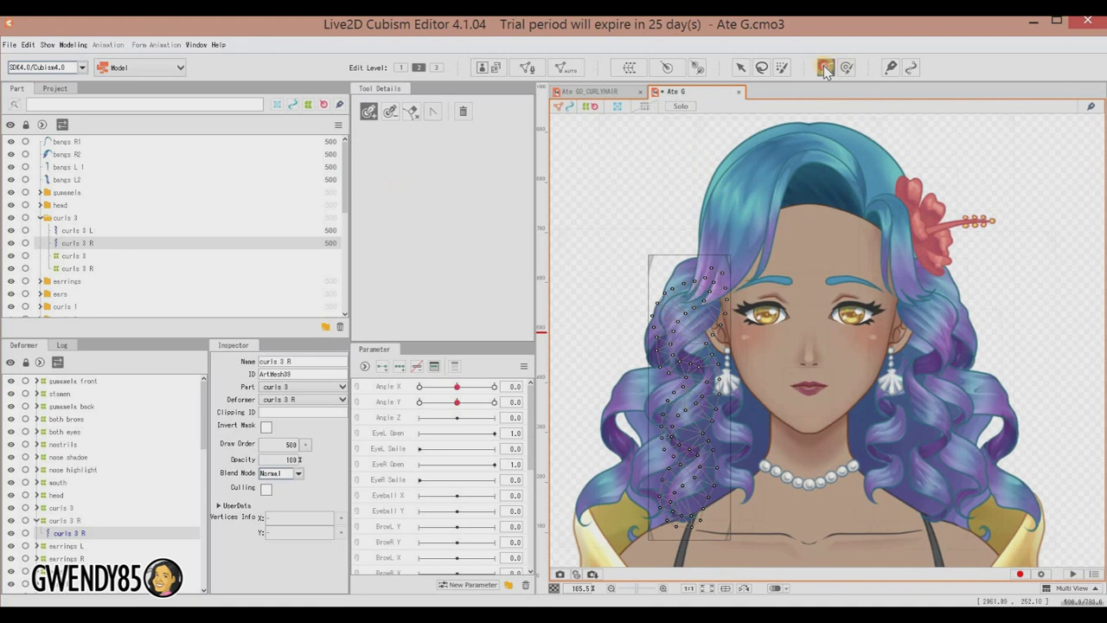
click(826, 68)
click(708, 287)
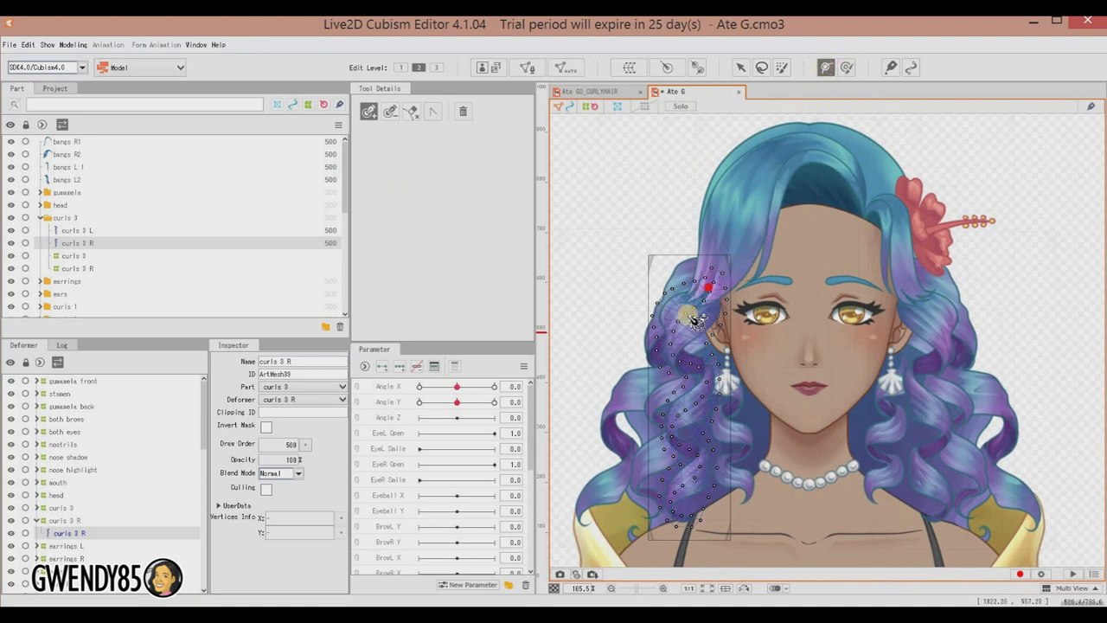
click(671, 346)
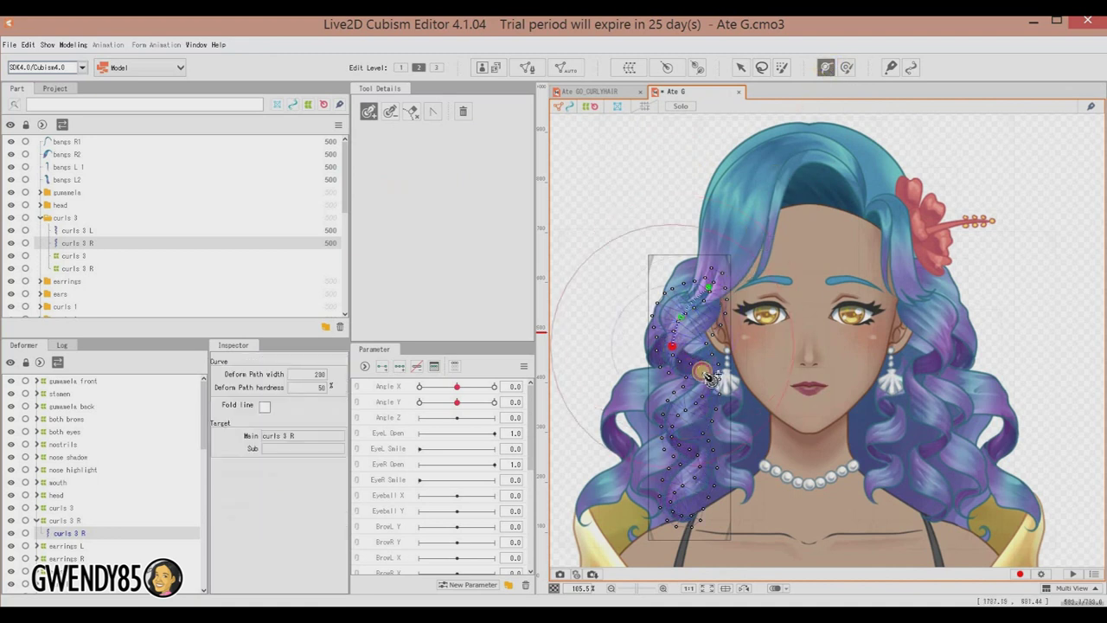
click(706, 375)
click(683, 408)
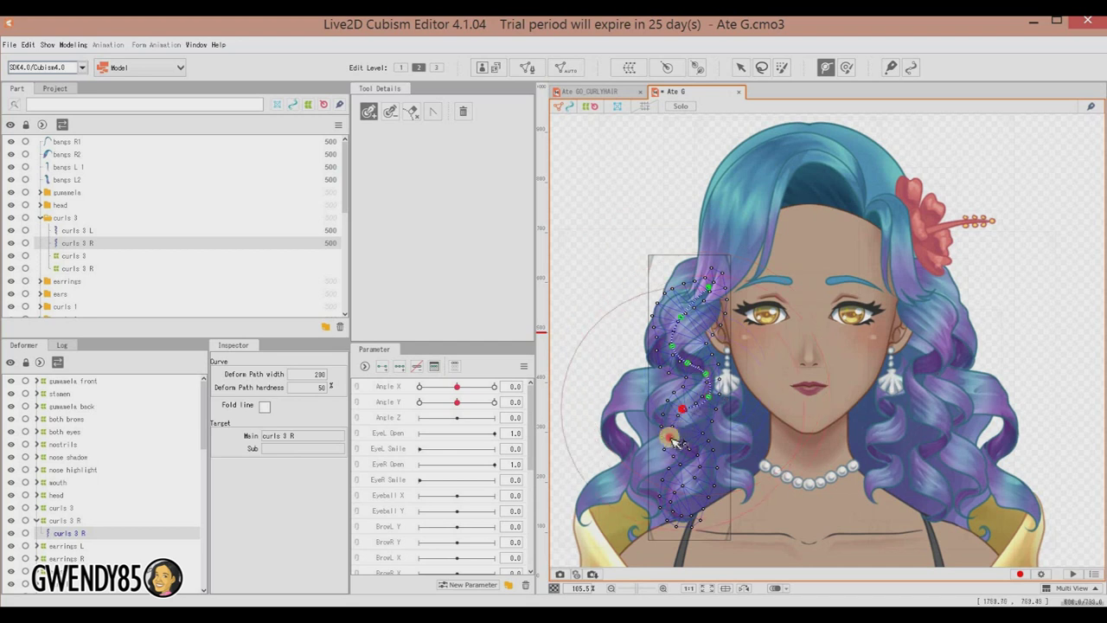
click(671, 438)
click(700, 474)
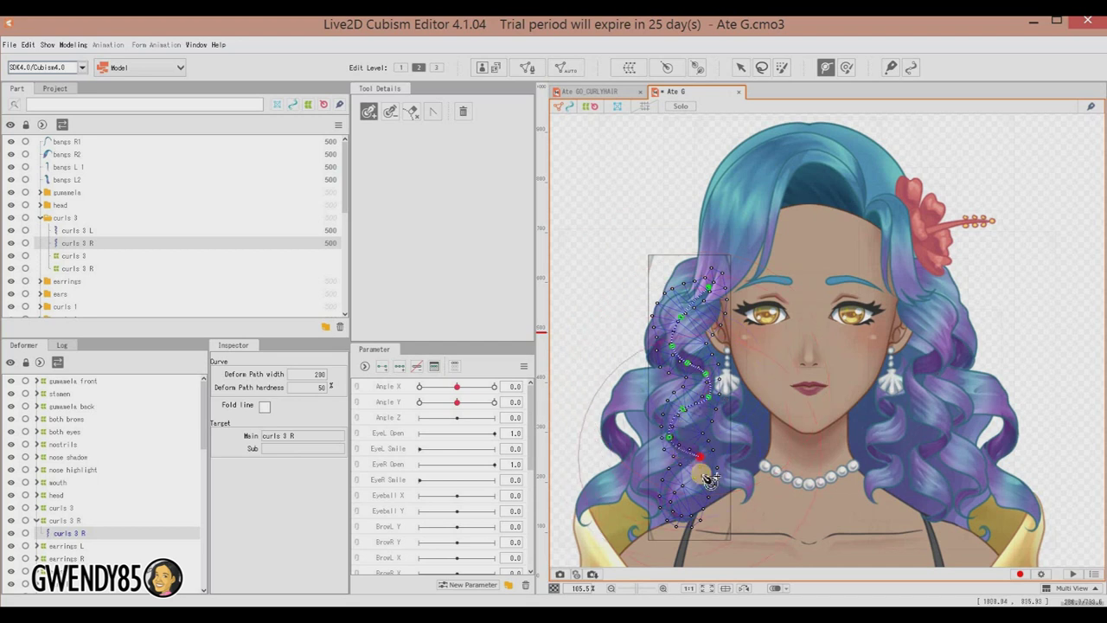
click(673, 512)
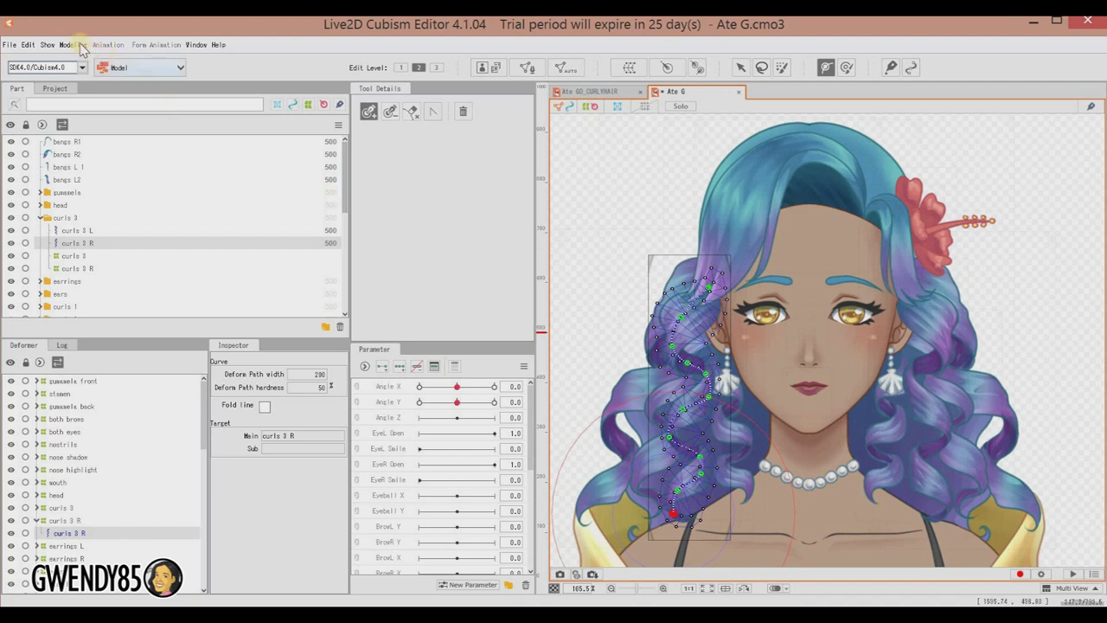
Apply Skinning > Use deformation path for Skinning to curls 3 R and accept the warning
click(74, 44)
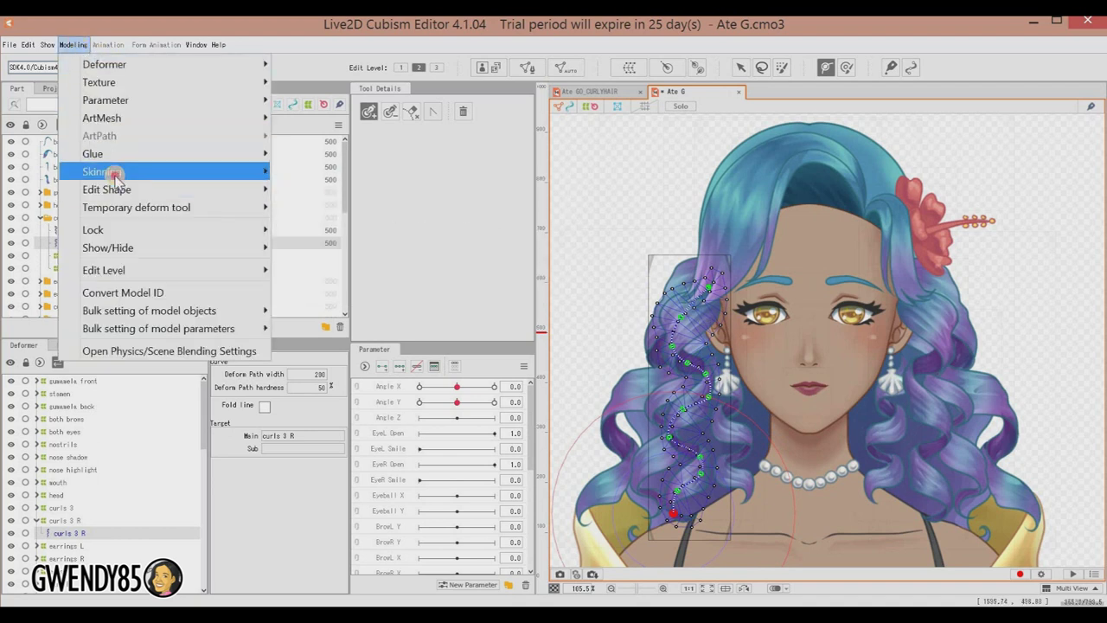
mouse_move(115, 174)
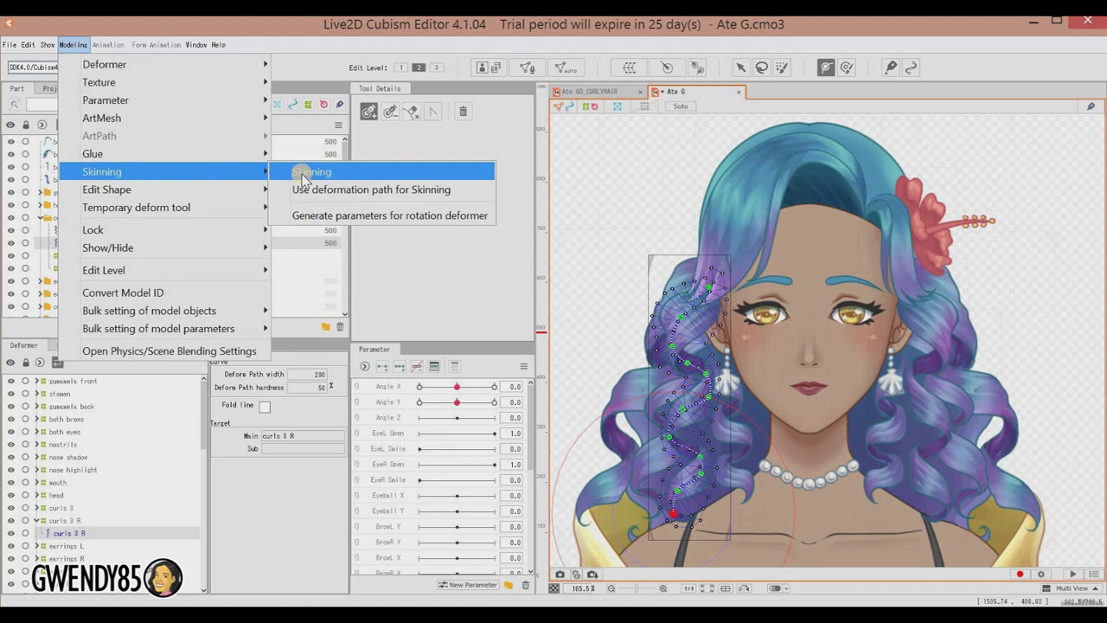
click(318, 189)
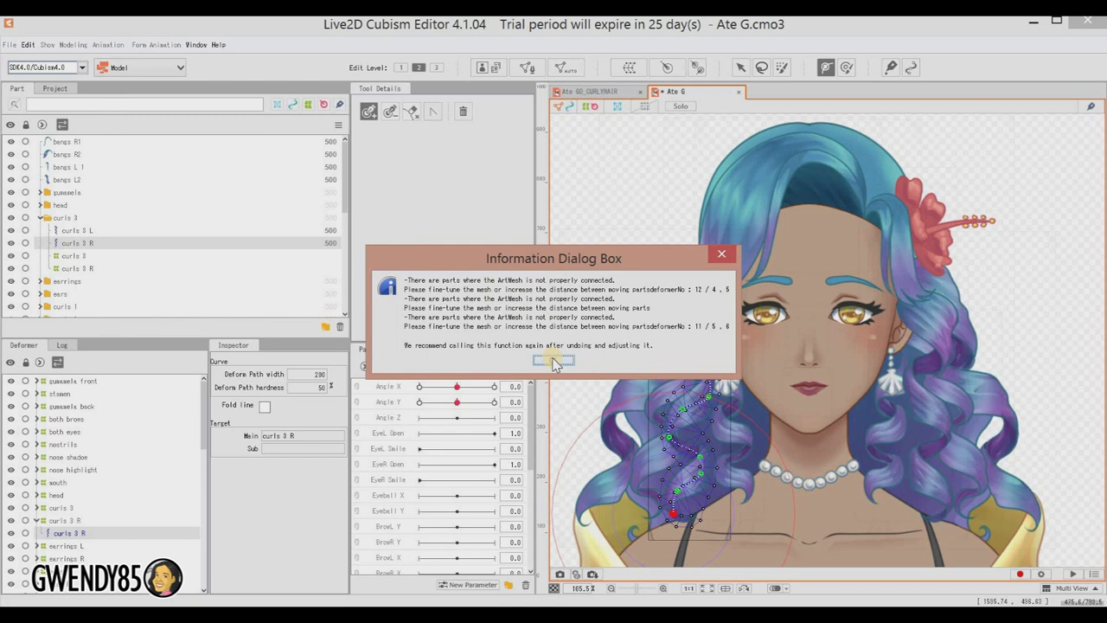
click(553, 362)
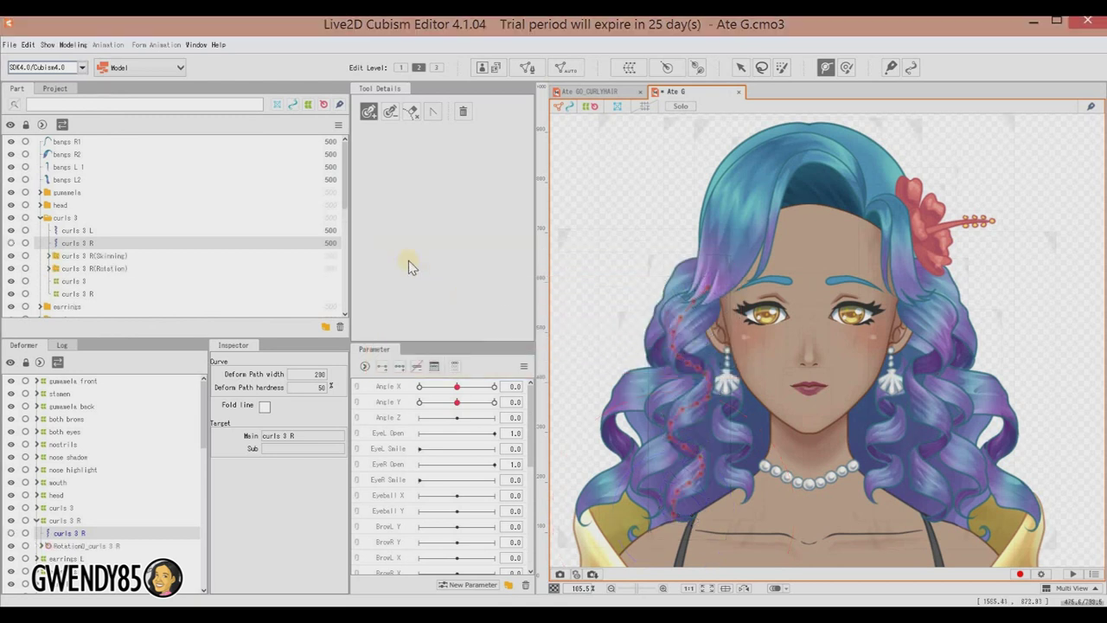
Create a curlytrial physics group using the Head Input preset
click(74, 44)
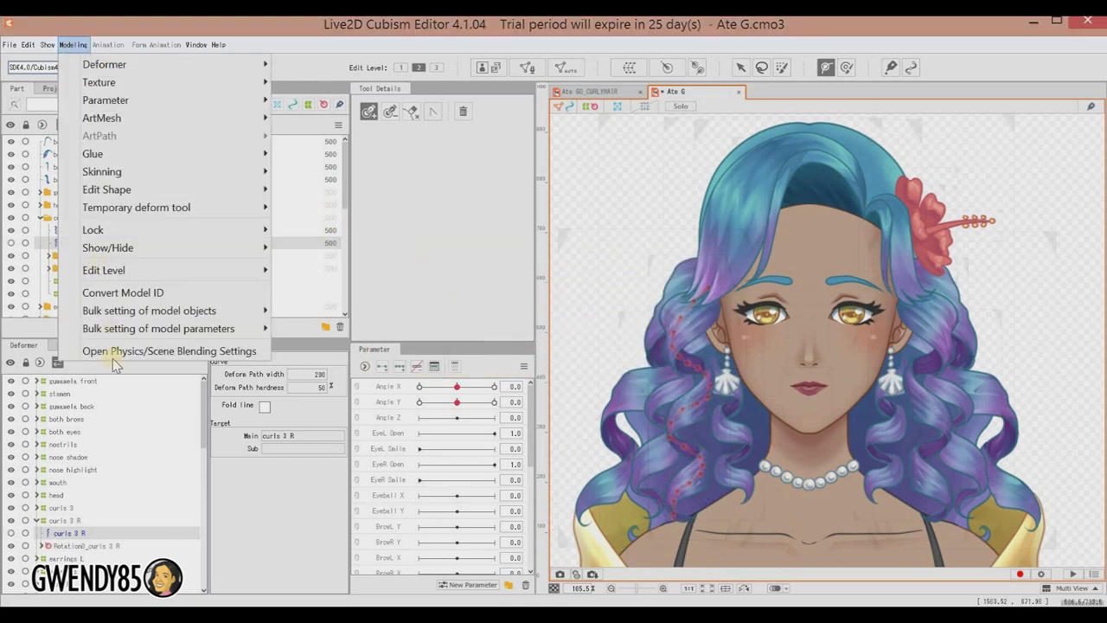
click(118, 352)
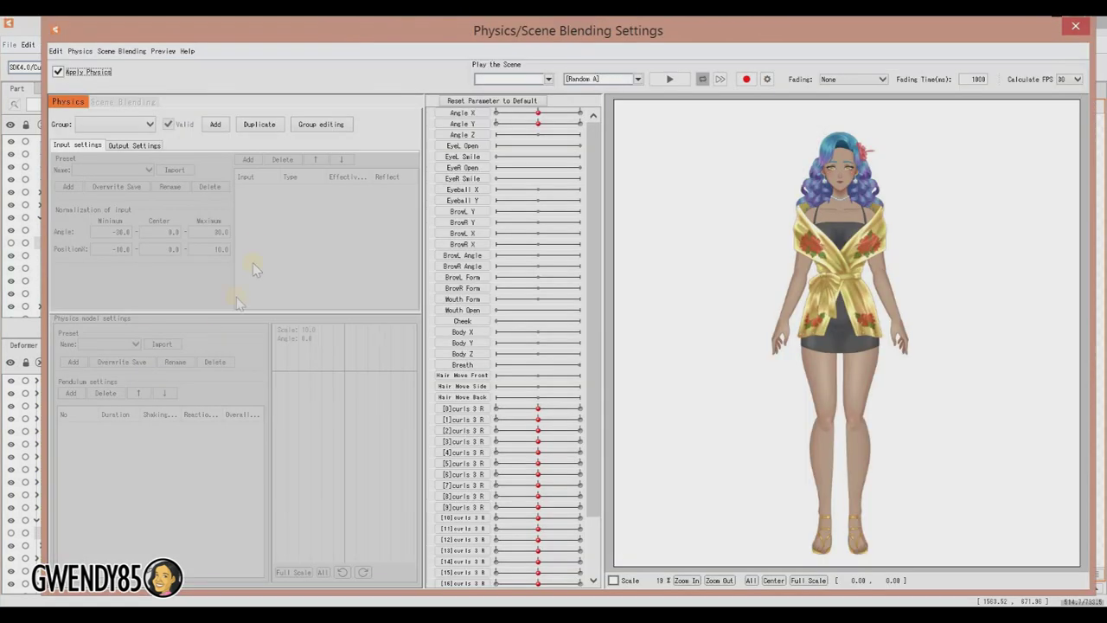
click(215, 124)
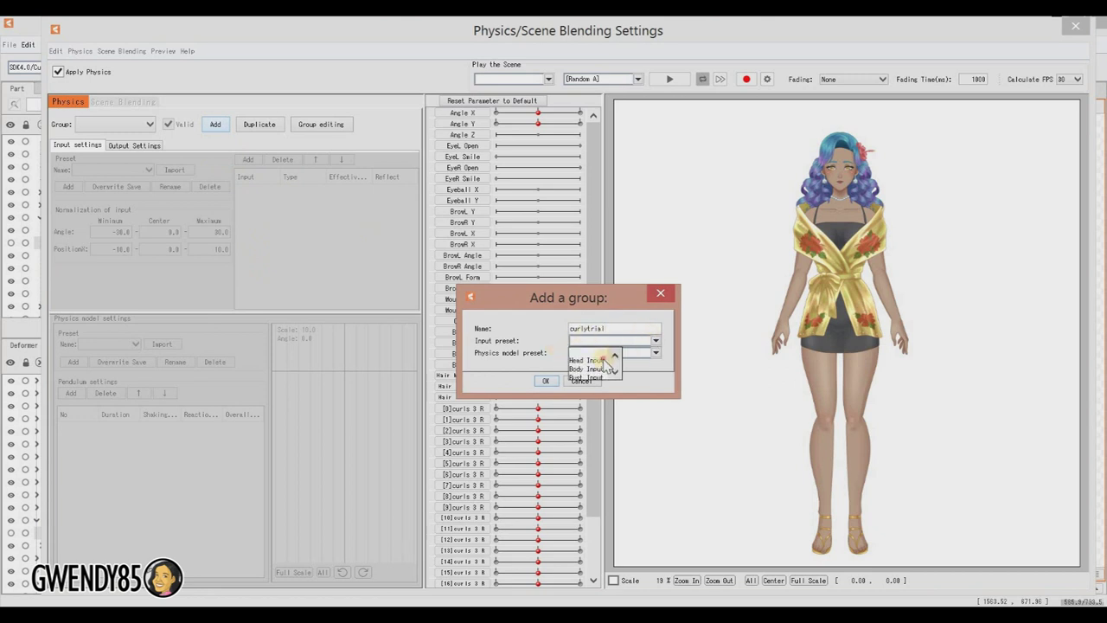
click(595, 360)
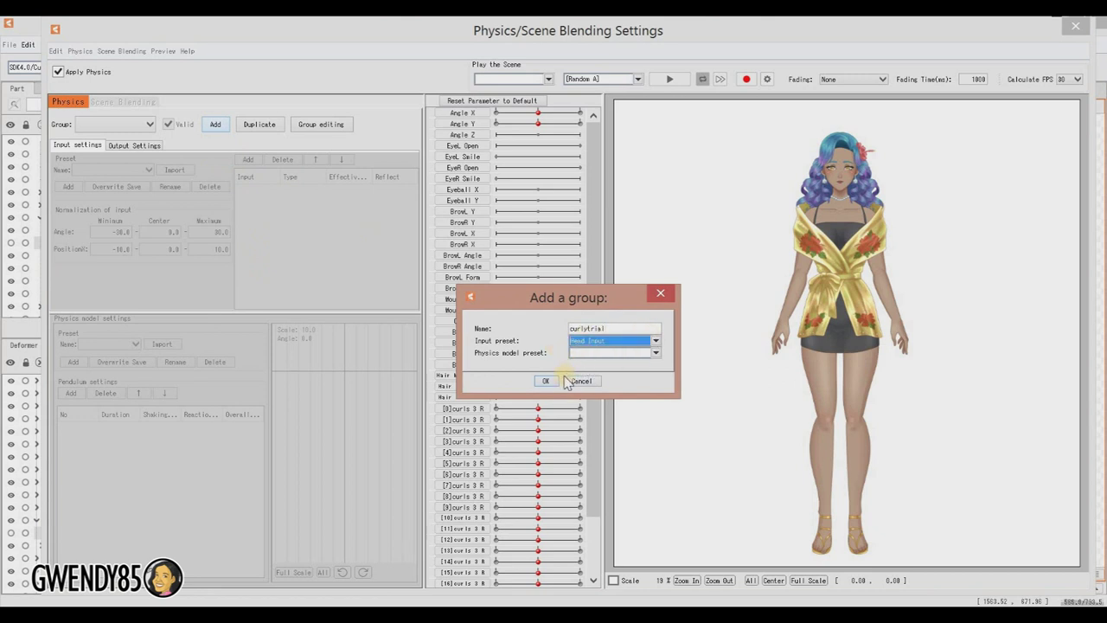
click(547, 382)
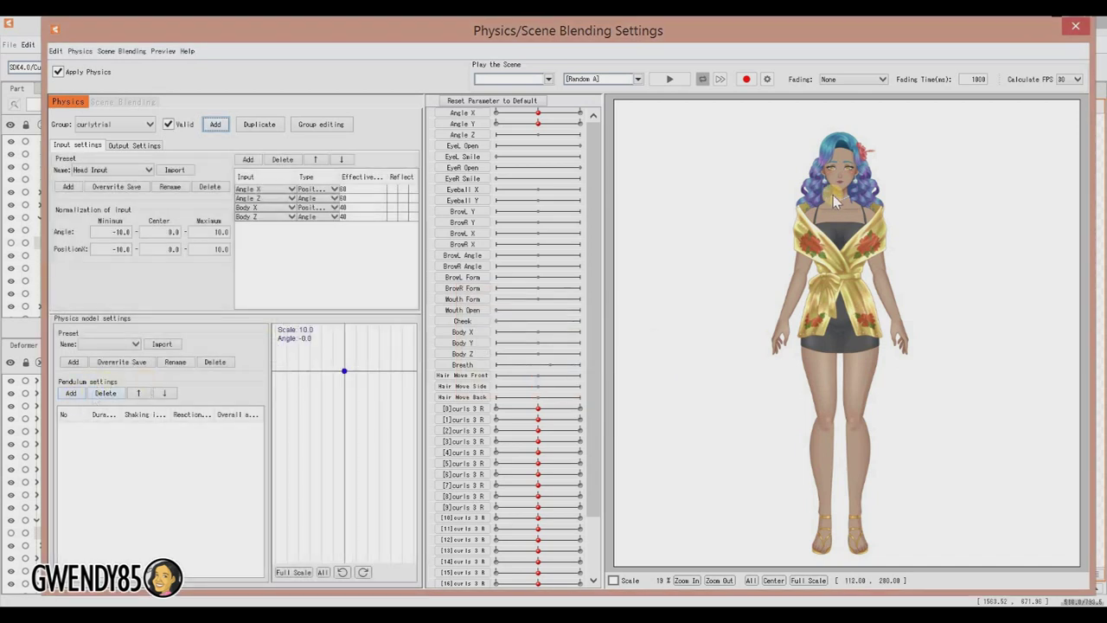
Add pendulum segments until the curlytrial pendulum has four points
scroll(834, 201, up, 8)
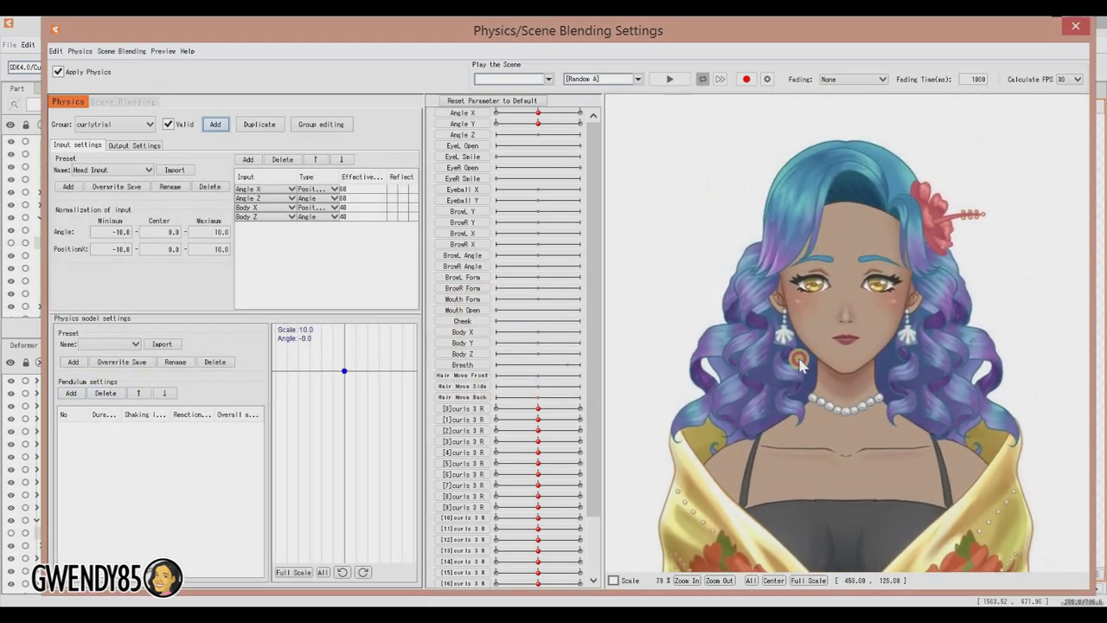
click(99, 408)
click(656, 297)
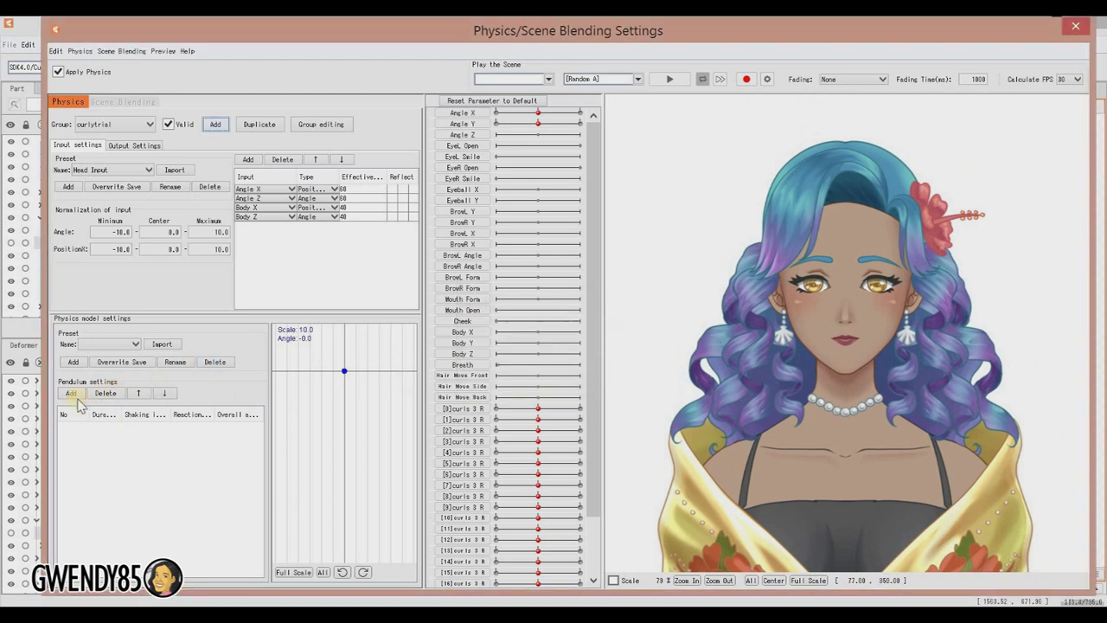
click(74, 395)
click(75, 395)
click(75, 395)
click(74, 396)
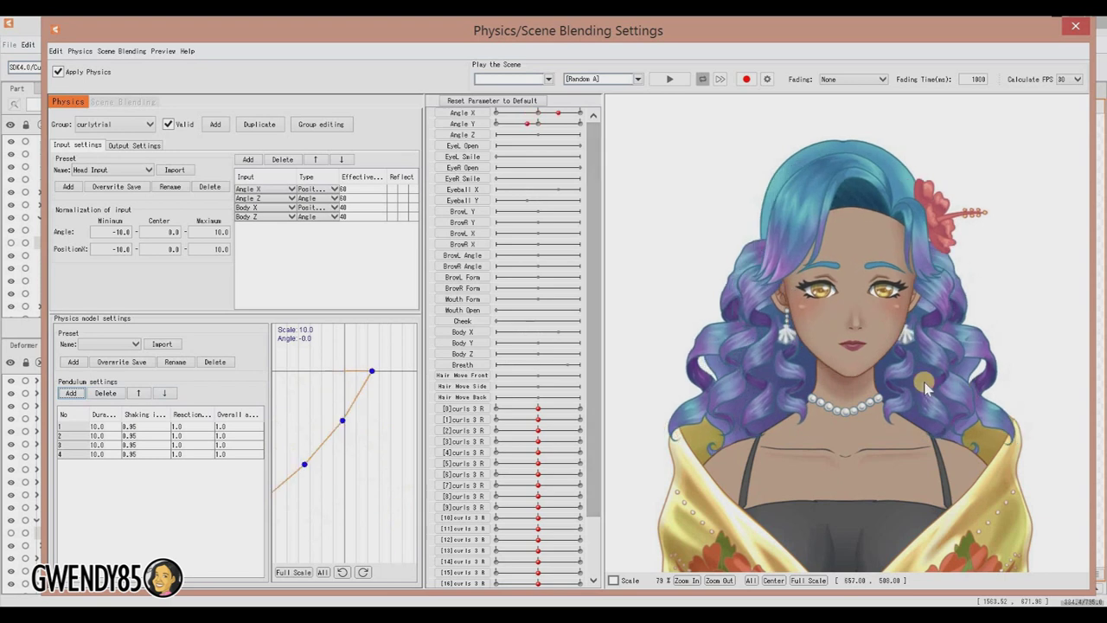
Add the [0]–[21]curls 3 R parameters as outputs of the curlytrial group
click(134, 145)
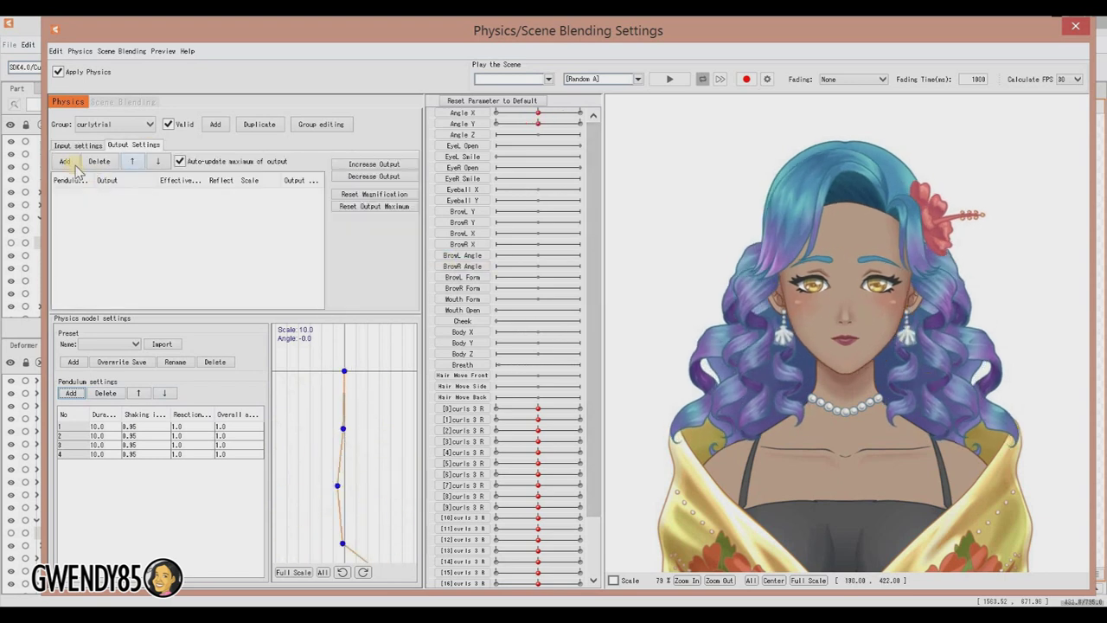
click(65, 161)
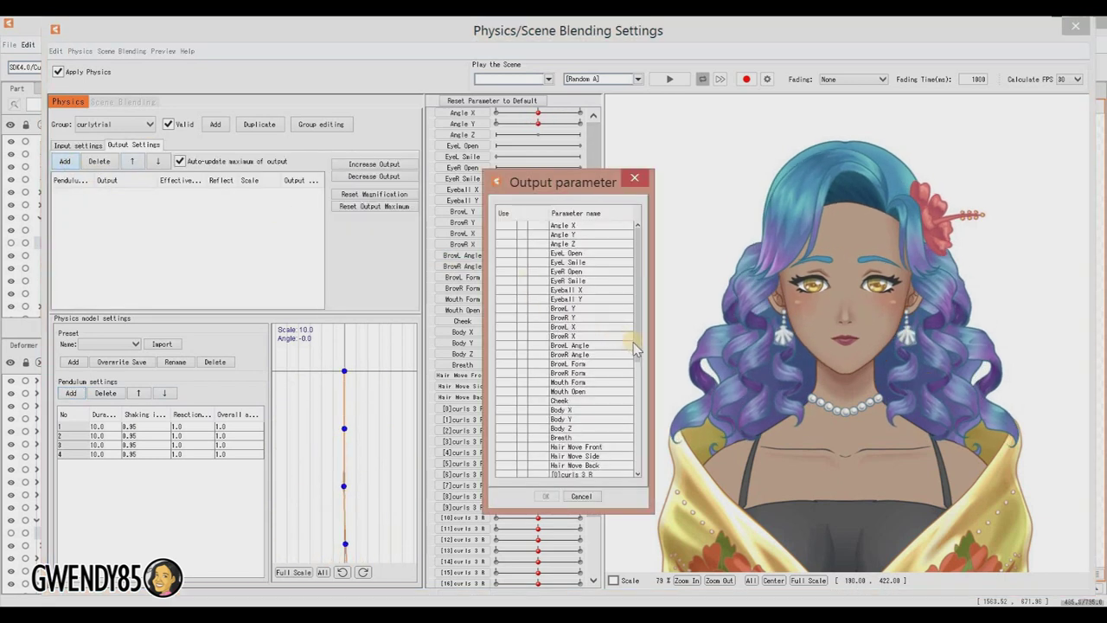
drag(640, 355, 640, 471)
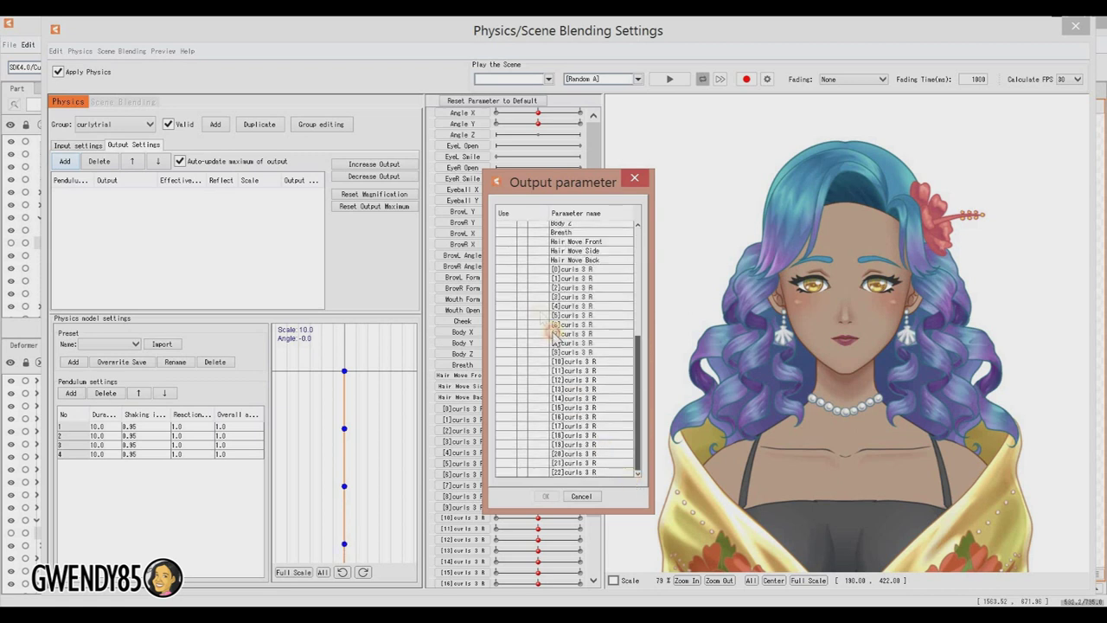
click(521, 278)
click(521, 288)
click(522, 296)
click(522, 305)
click(522, 315)
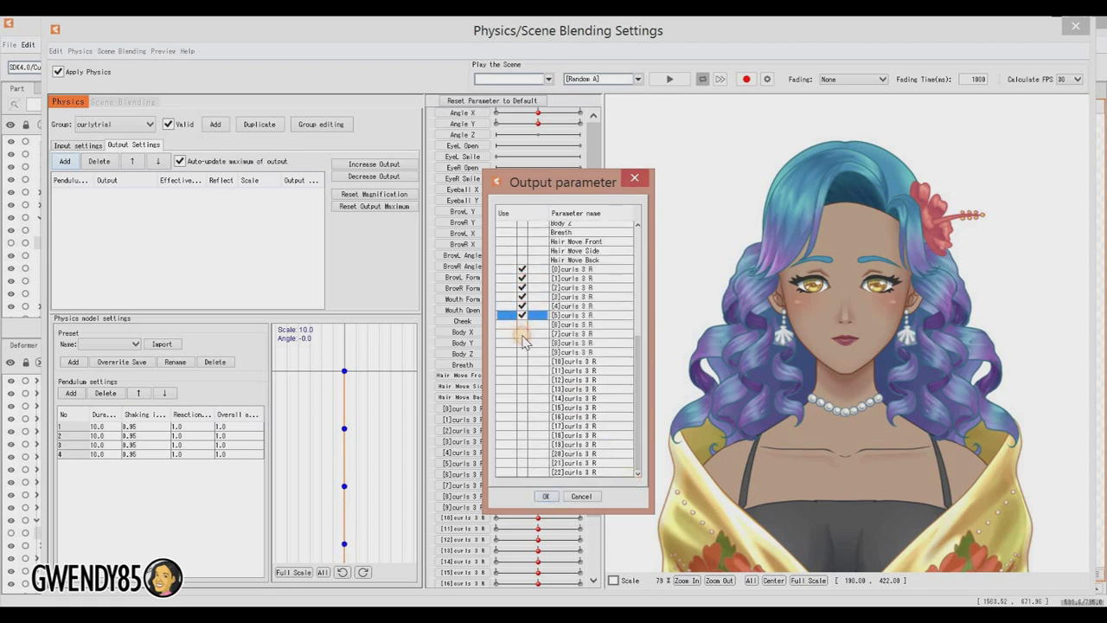
click(521, 324)
click(521, 333)
click(521, 343)
click(522, 352)
click(522, 360)
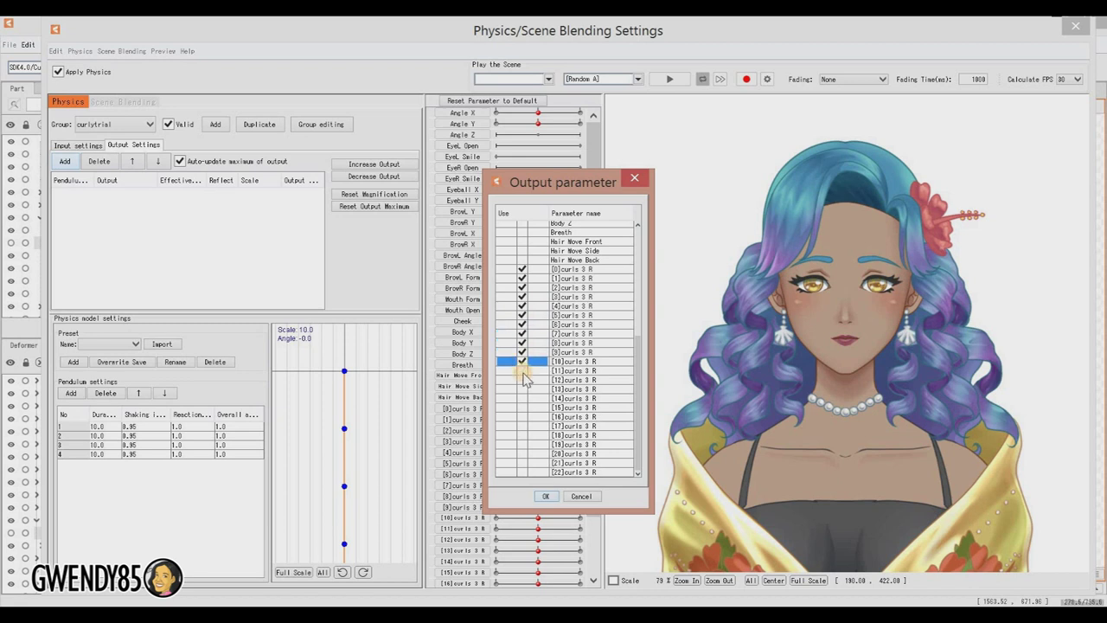
click(521, 370)
click(521, 379)
click(521, 388)
click(521, 398)
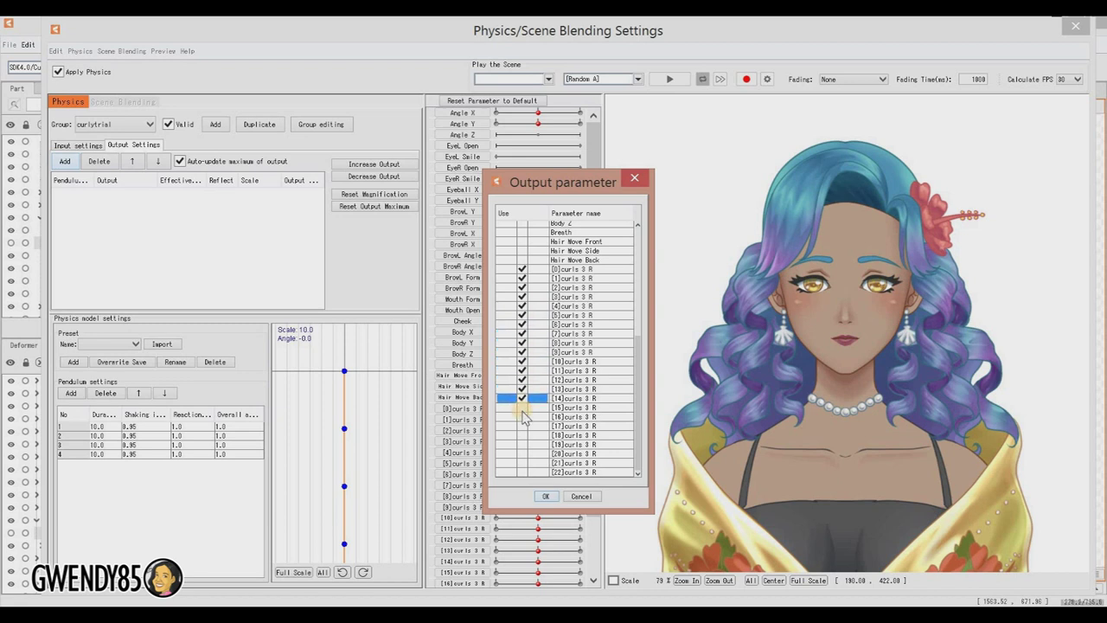
click(522, 407)
click(522, 416)
click(521, 425)
click(522, 435)
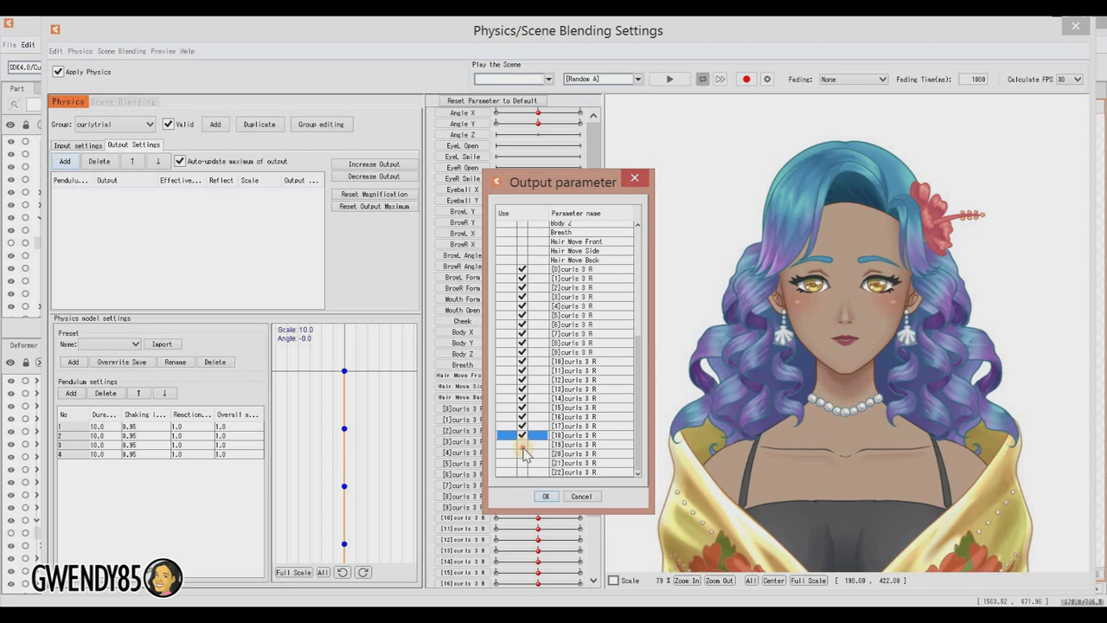
click(521, 443)
click(521, 453)
click(522, 462)
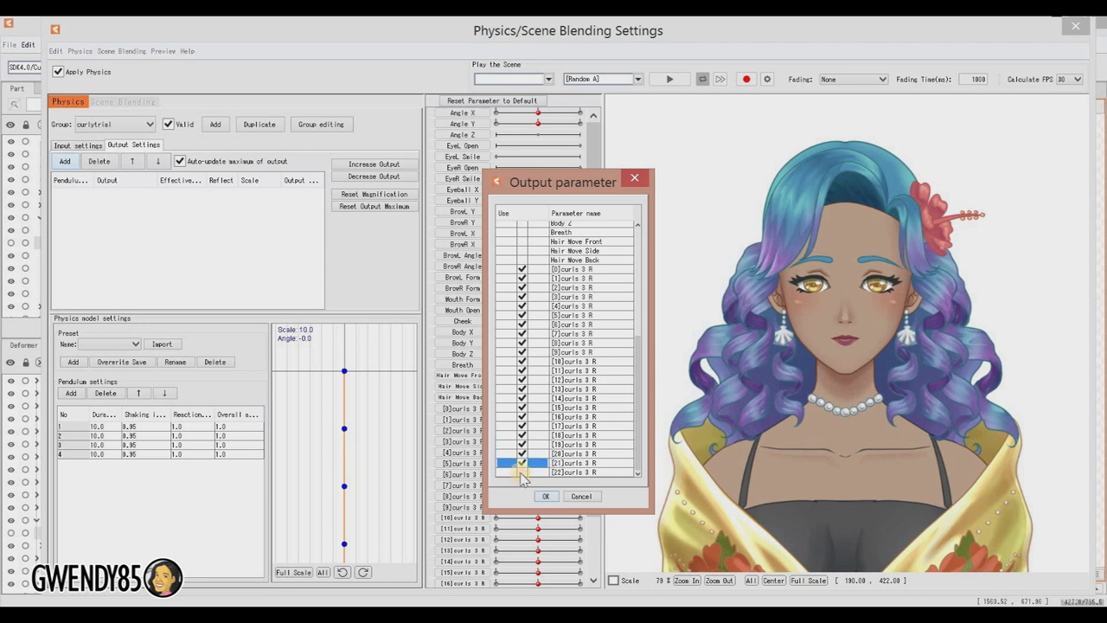
click(545, 497)
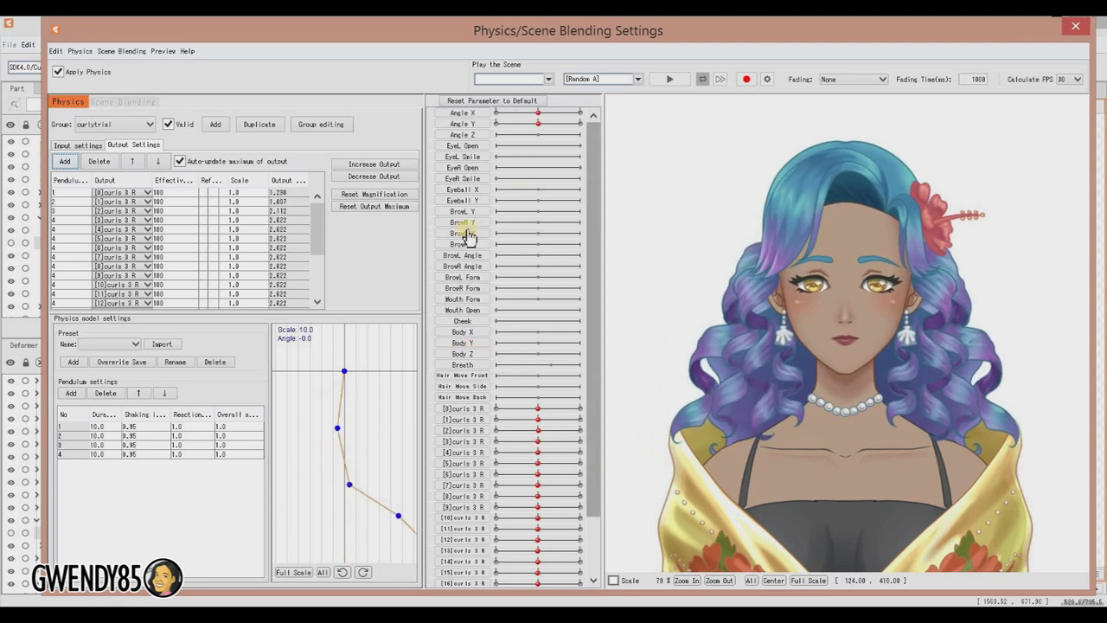
Increase the output and auto-fit the output scales to the parameter range
click(370, 164)
click(370, 165)
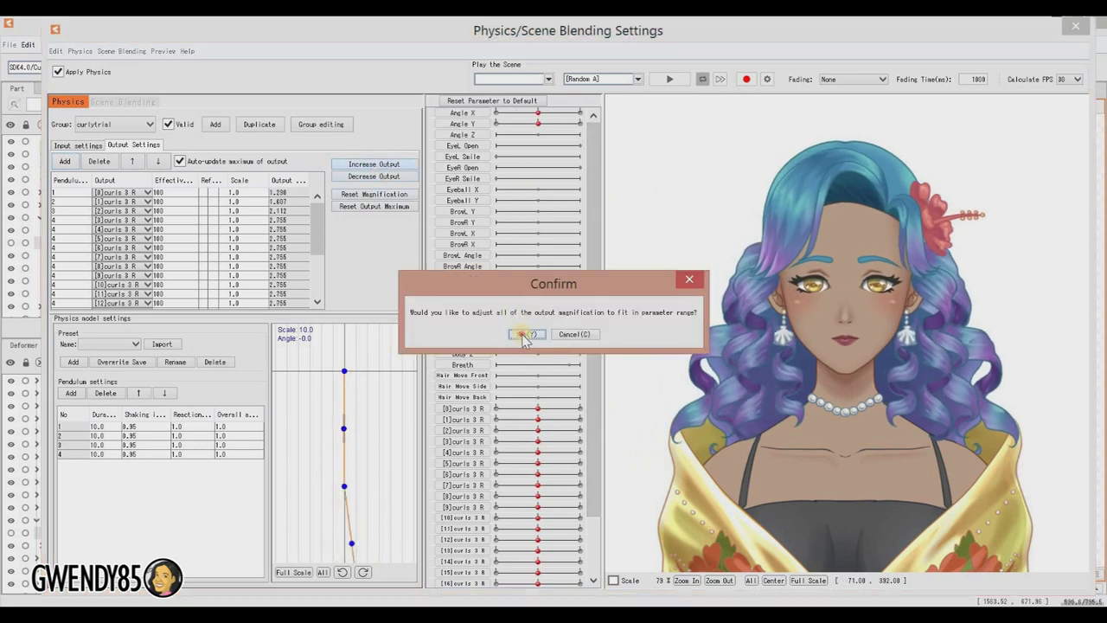
click(526, 334)
Swing the head in the preview, zooming in on the curls, then close physics settings
drag(729, 380, 769, 363)
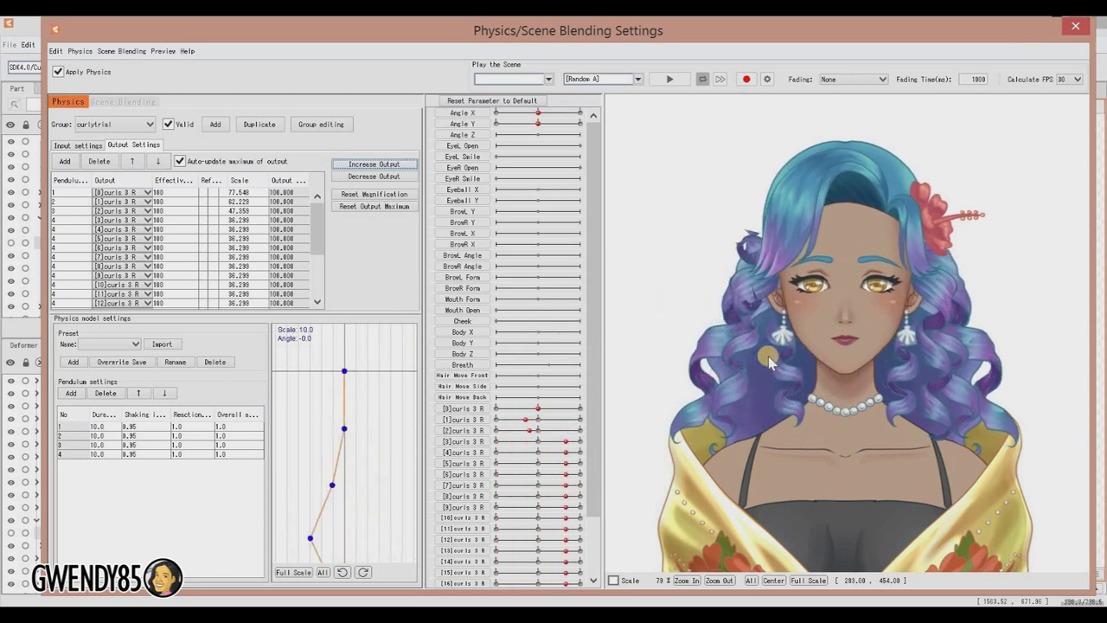
scroll(770, 363, up, 3)
scroll(770, 363, up, 3)
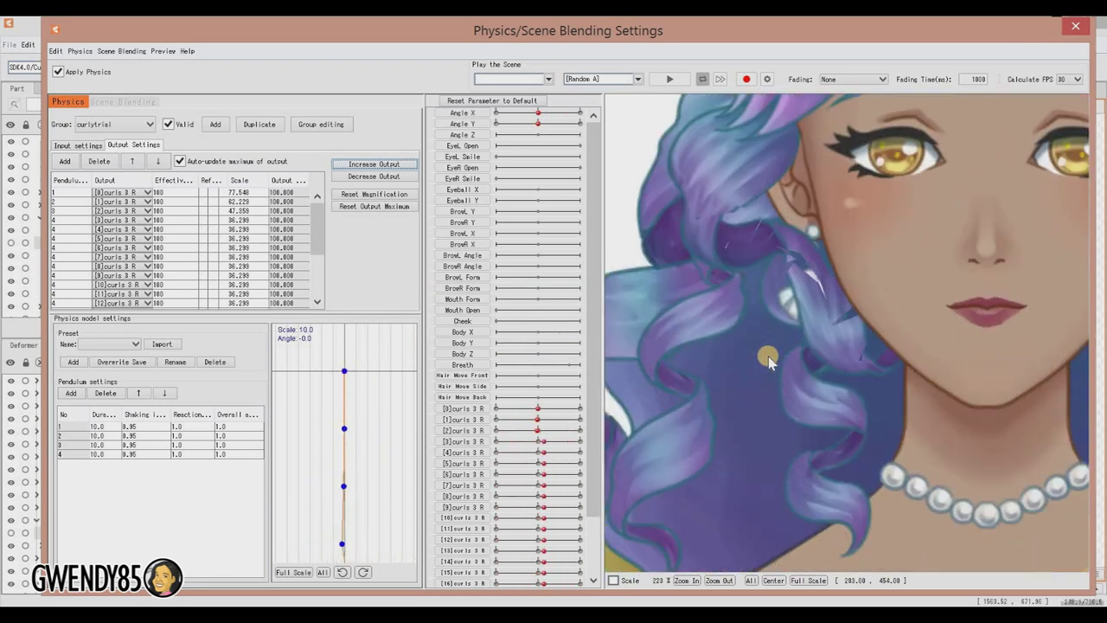
drag(828, 390, 869, 363)
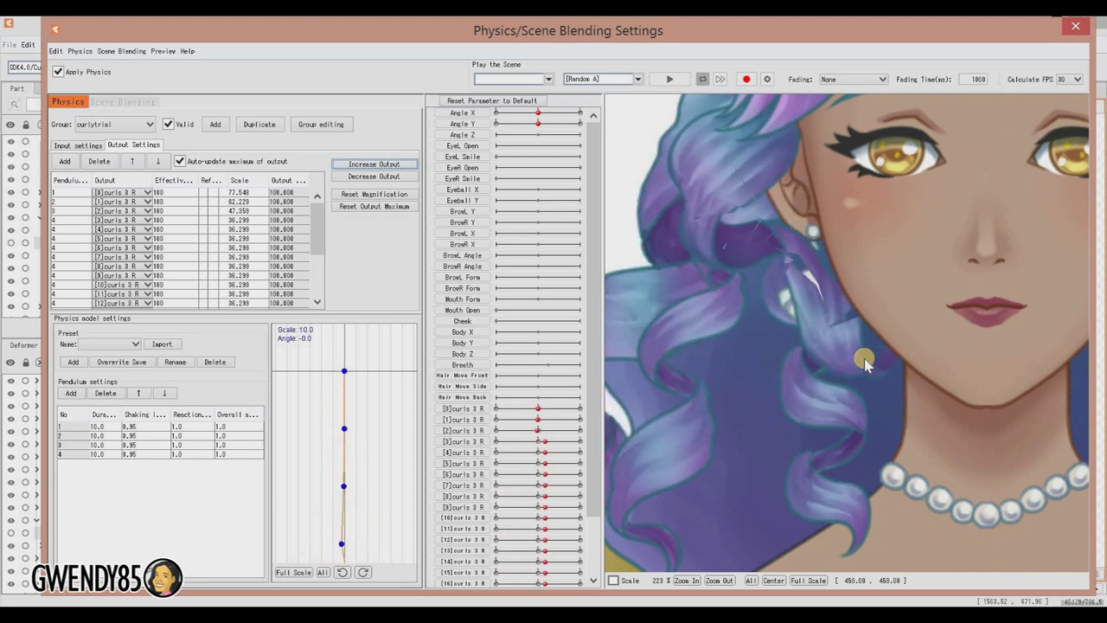
drag(864, 360, 610, 348)
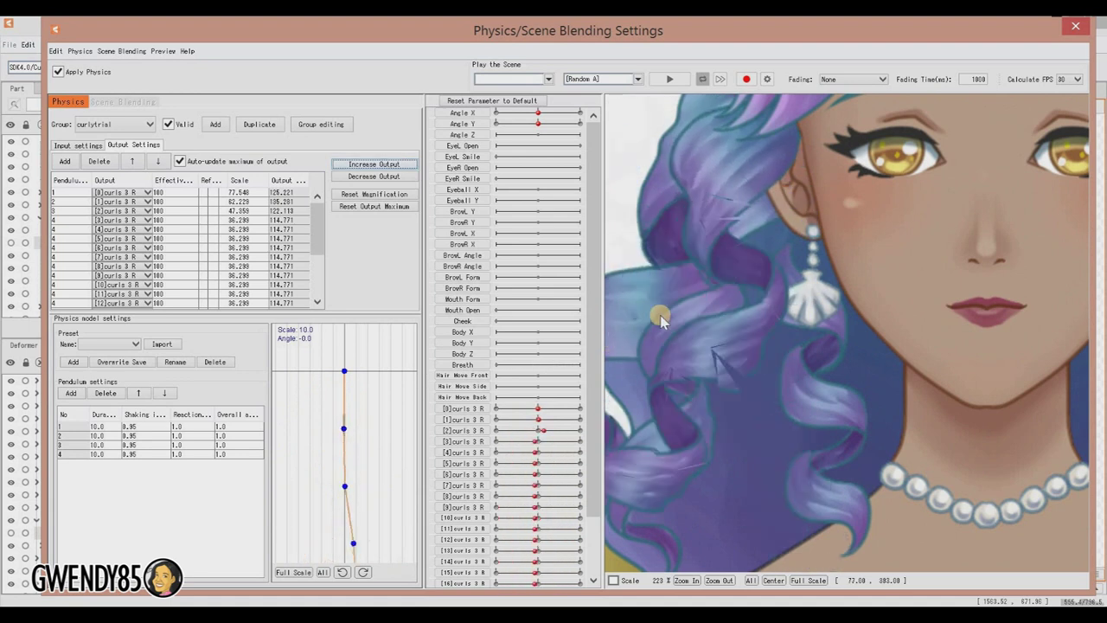
scroll(790, 322, down, 3)
scroll(790, 321, down, 2)
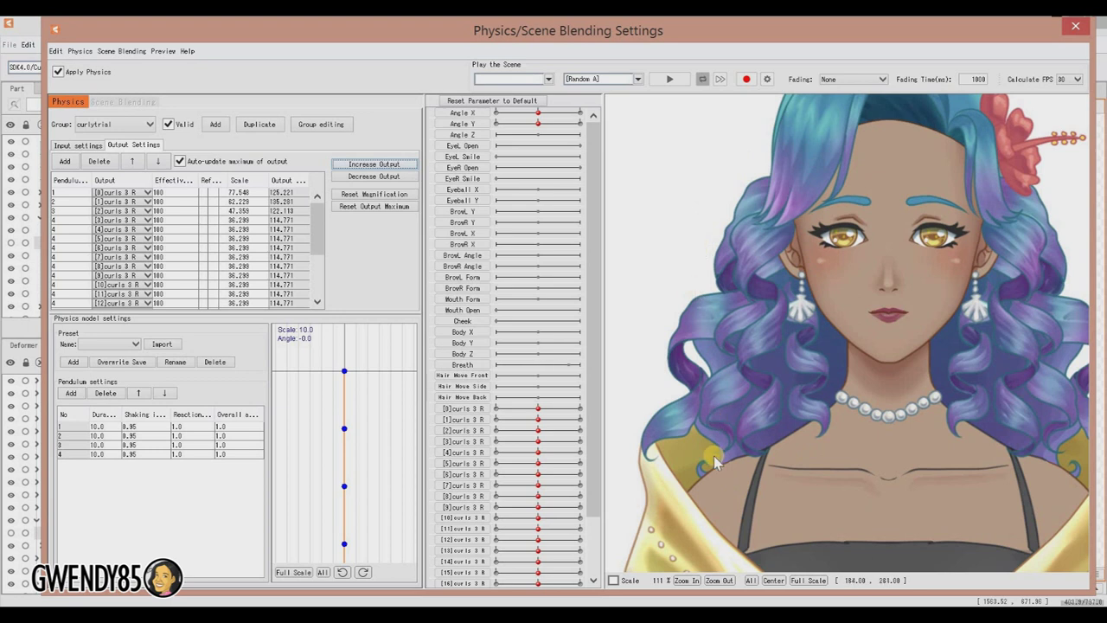
drag(846, 331, 700, 339)
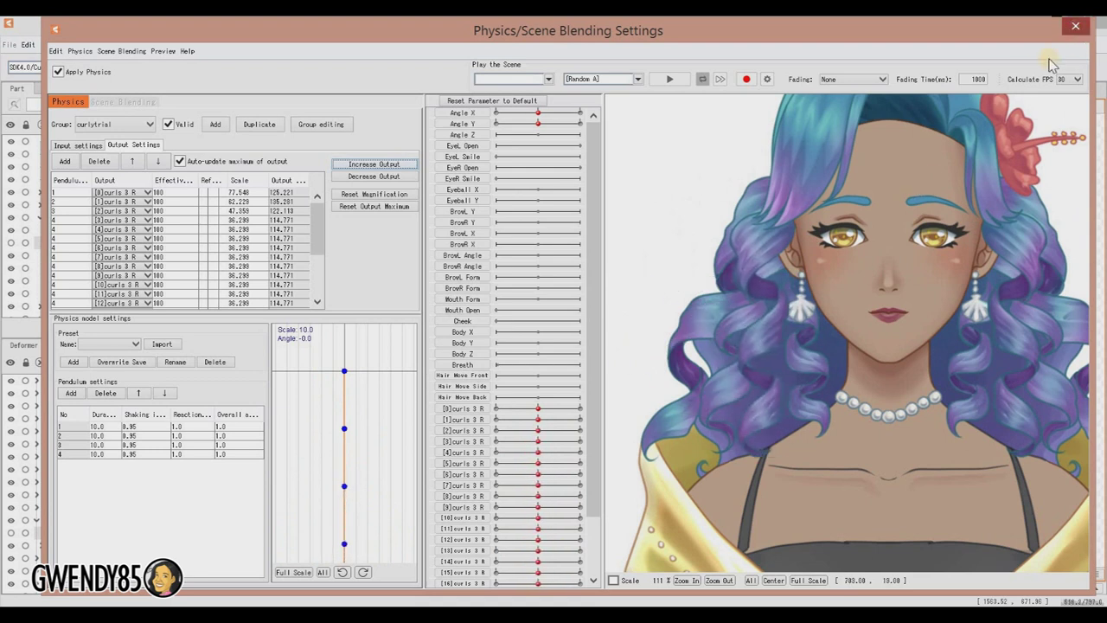
click(1074, 28)
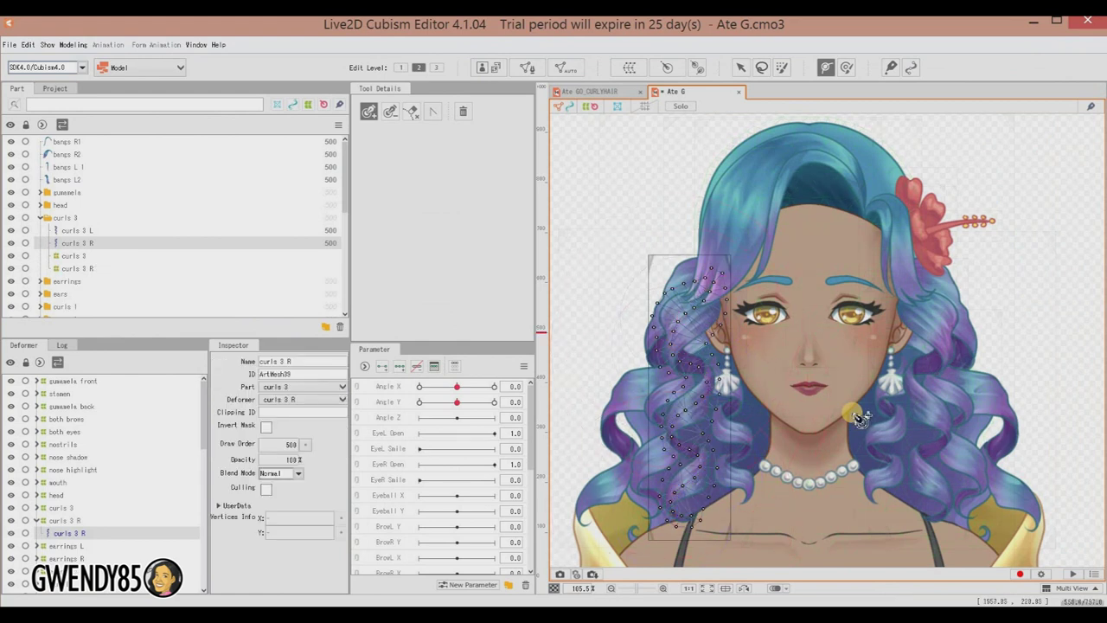
Select the curls 3 R mesh and enter Mesh Edit
click(851, 417)
click(616, 106)
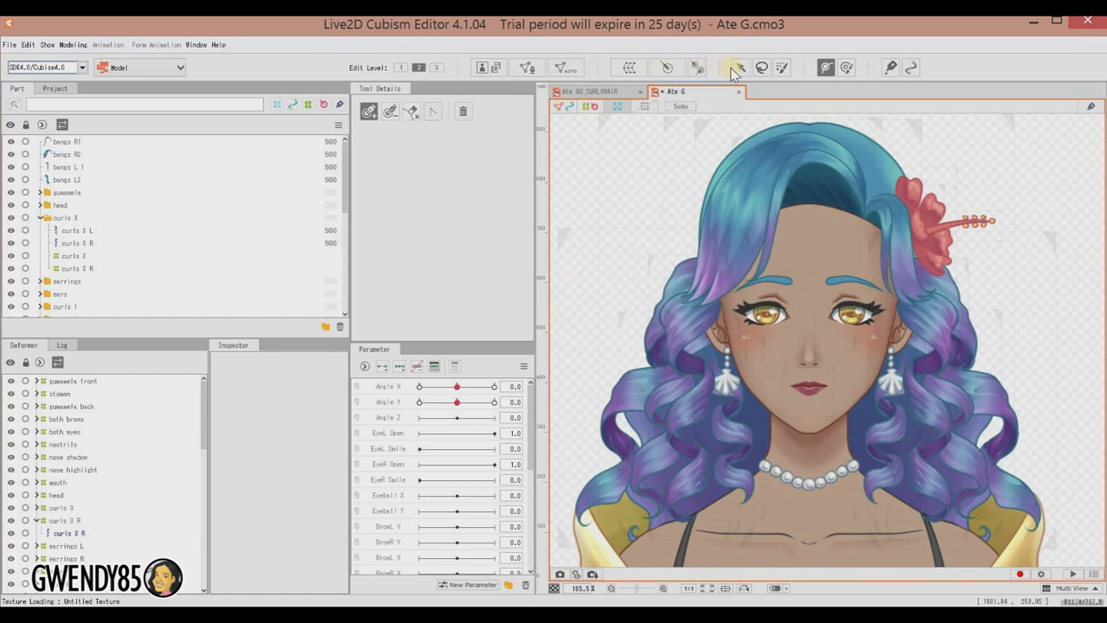
click(740, 68)
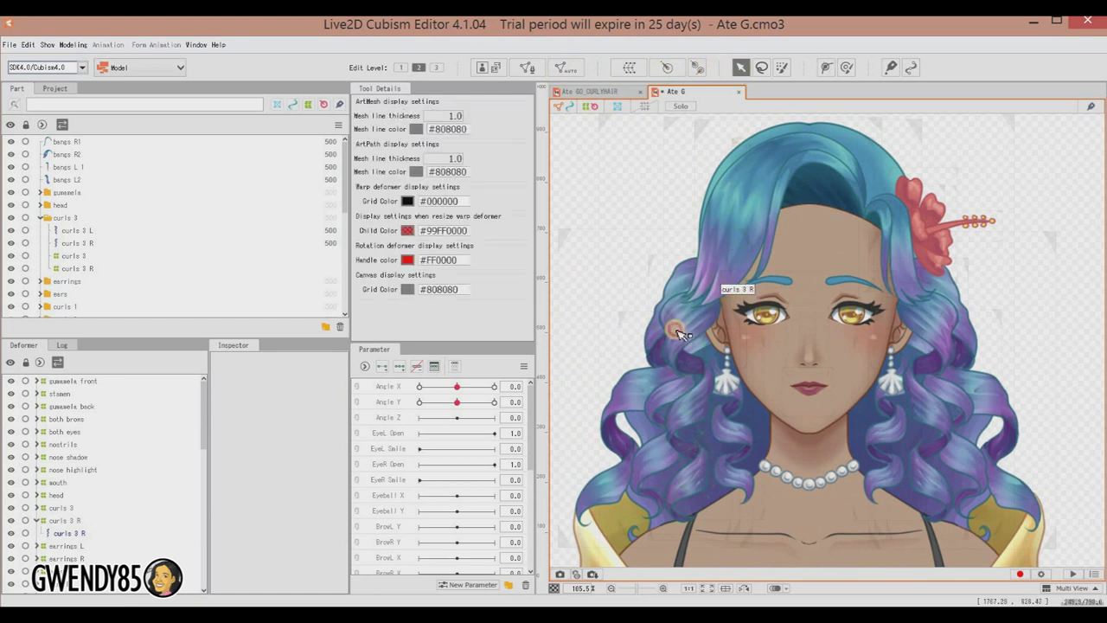
click(681, 335)
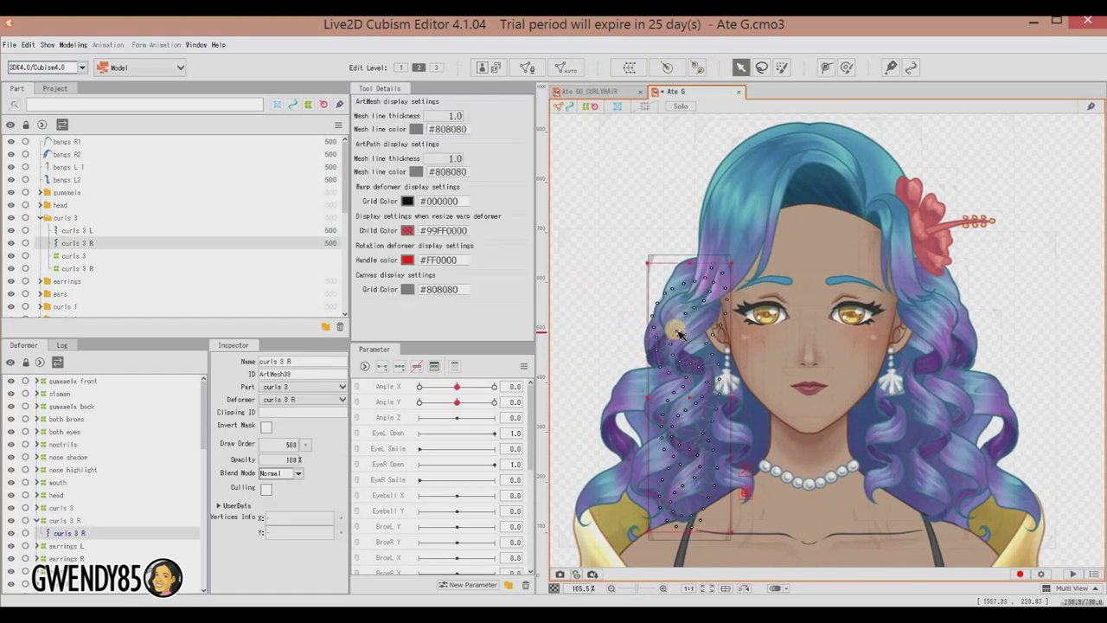
click(529, 71)
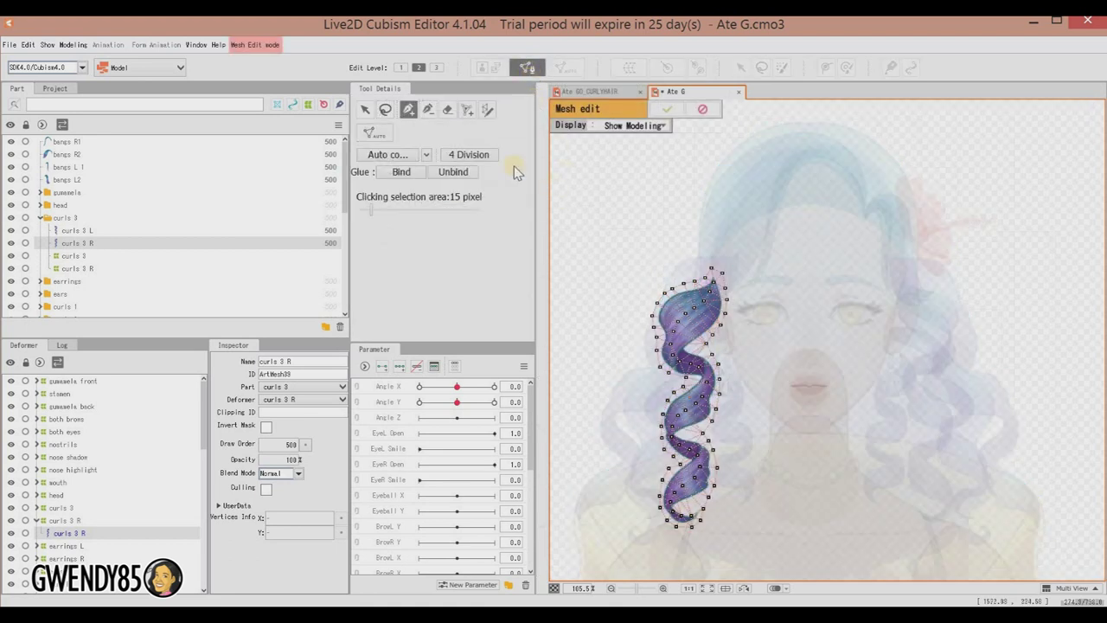
Erase the old vertices, draw an oval outline plus a centre vertex line, and apply the mesh
key(e)
mouse_move(689, 317)
mouse_down()
mouse_move(664, 342)
mouse_move(686, 269)
mouse_move(683, 406)
mouse_move(728, 339)
mouse_move(701, 440)
mouse_move(678, 343)
mouse_move(697, 510)
mouse_move(723, 451)
mouse_move(679, 524)
mouse_up()
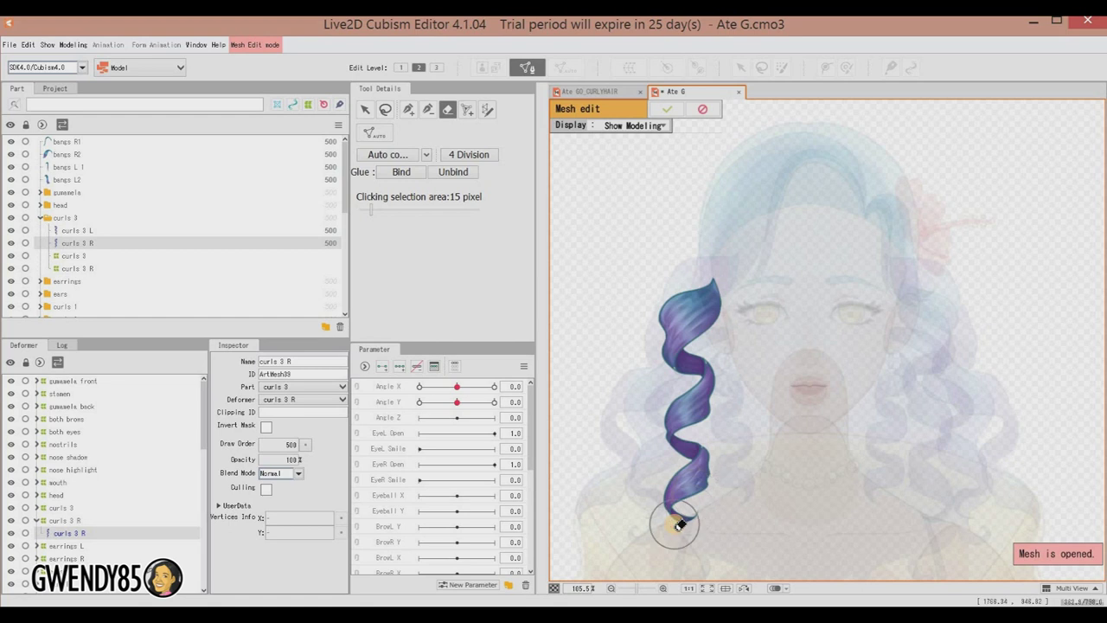
key(p)
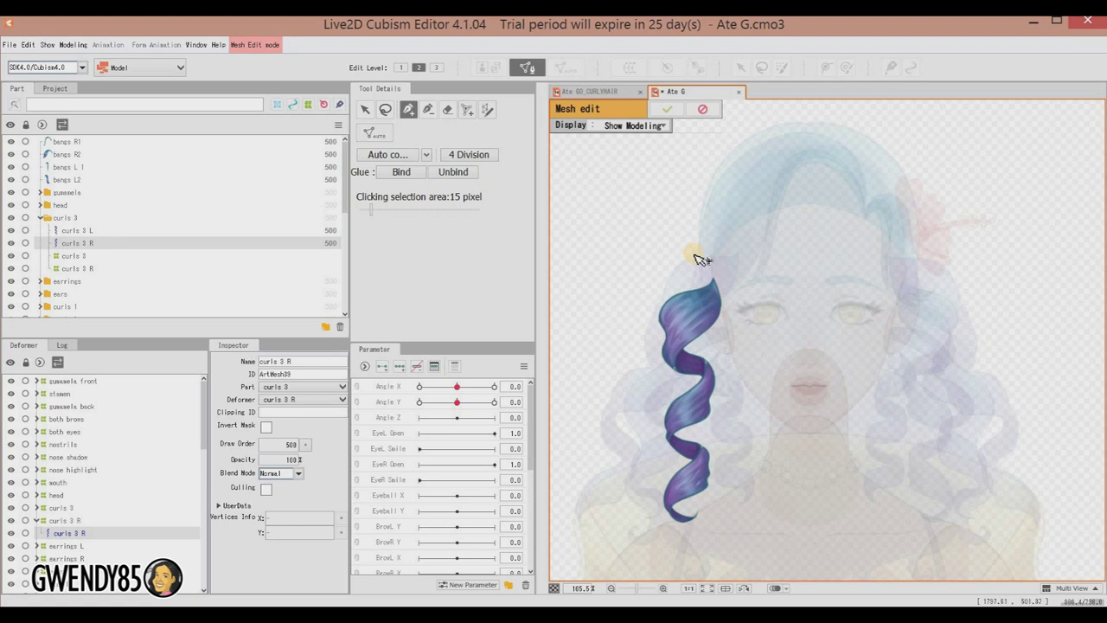
drag(660, 283, 641, 383)
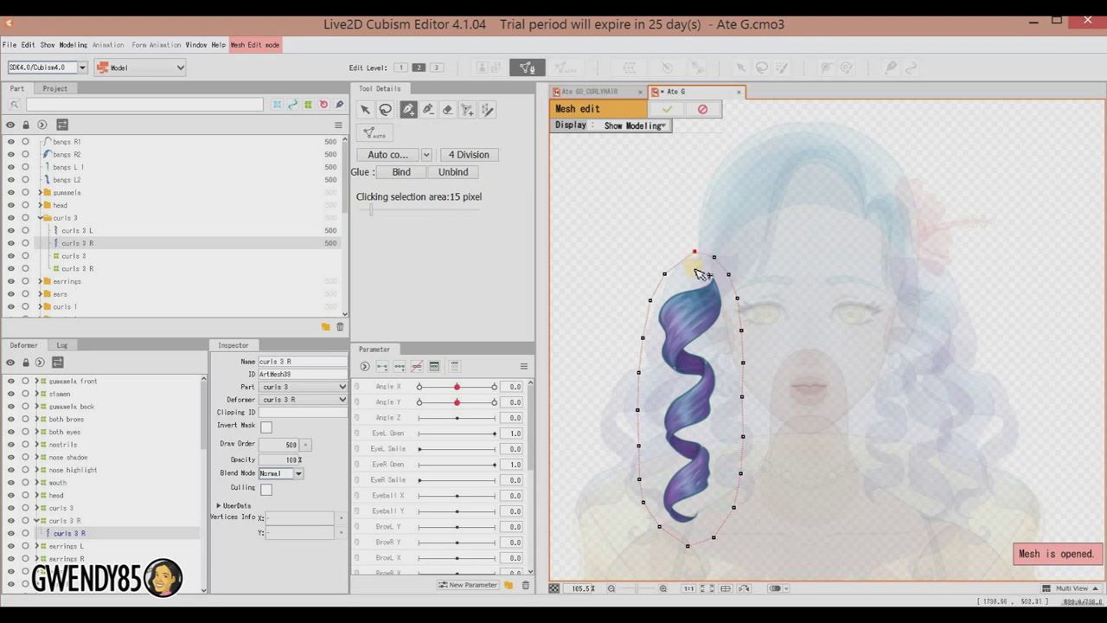
drag(697, 282, 698, 507)
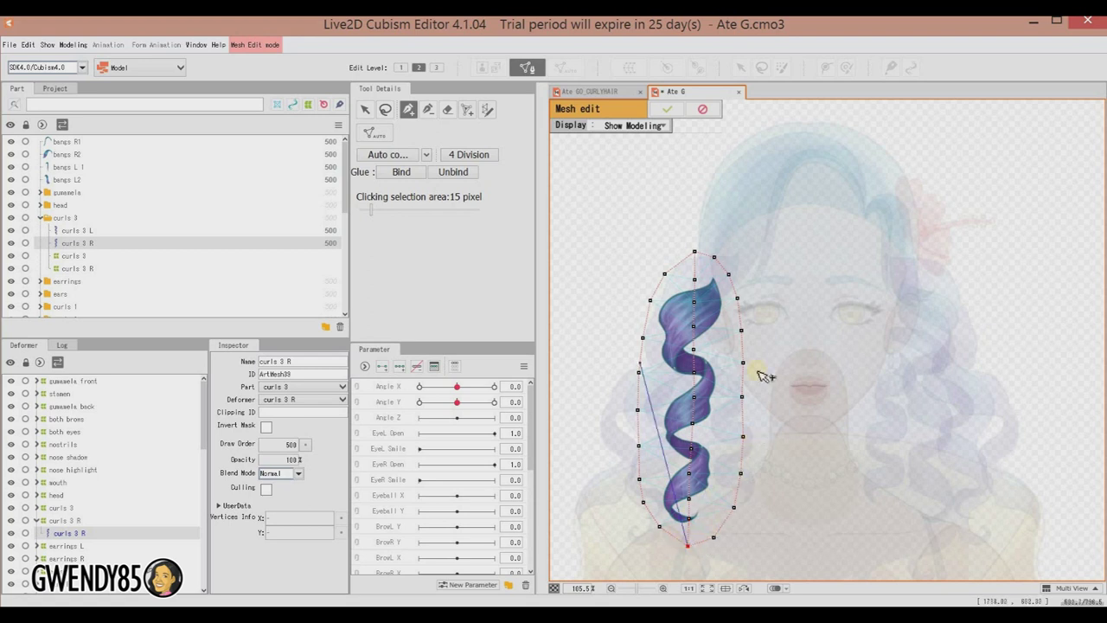
click(724, 297)
click(717, 516)
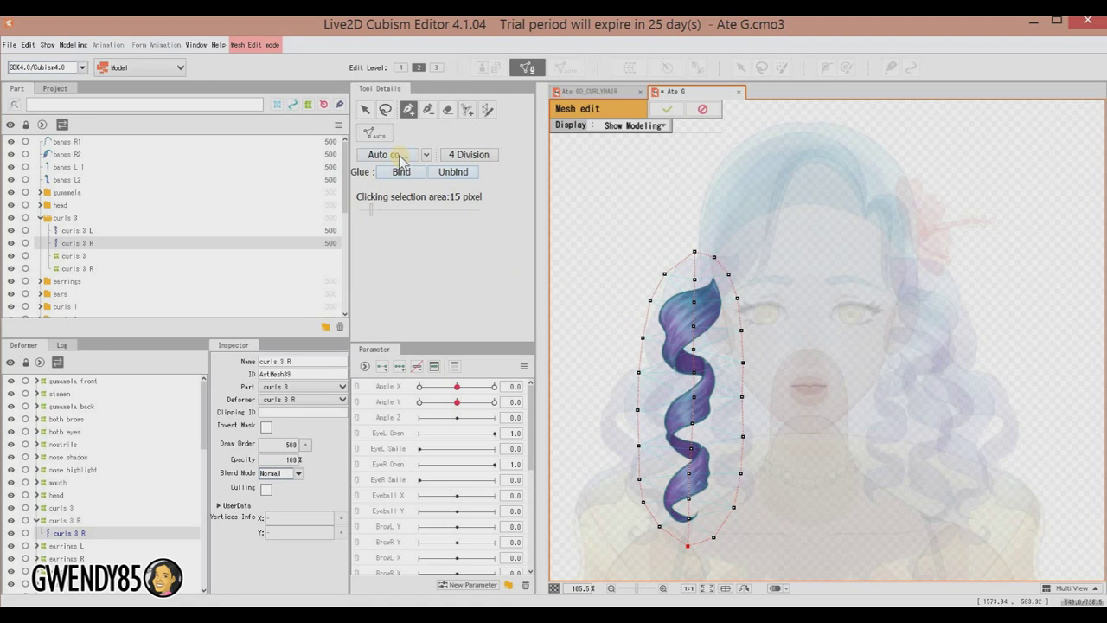
click(667, 109)
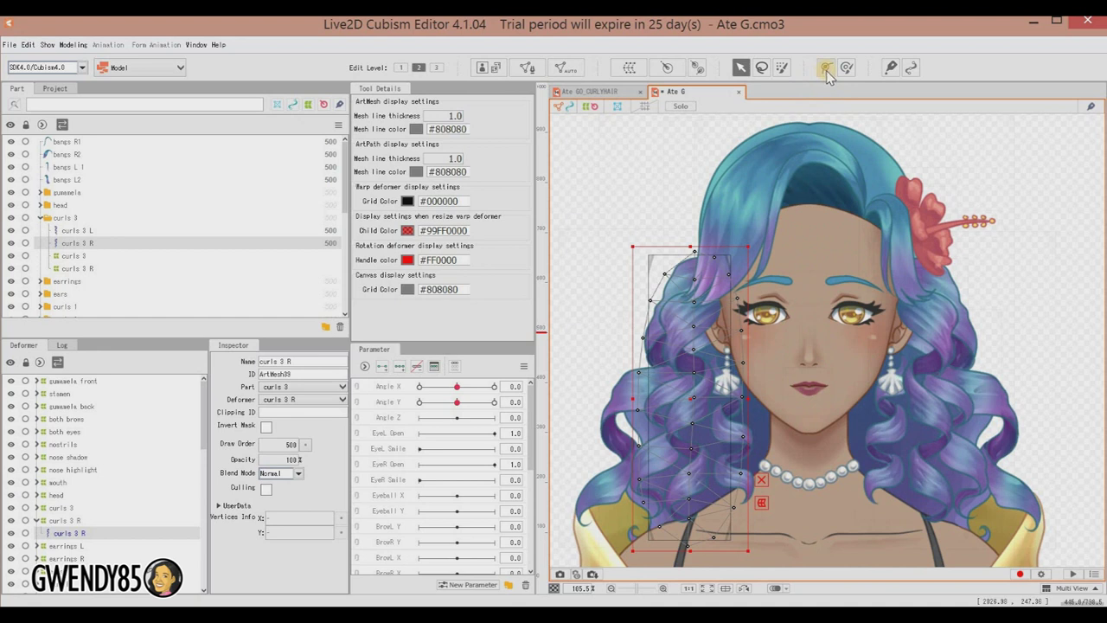
Draw a first deform path of eleven points down the curls 3 R strand
click(825, 67)
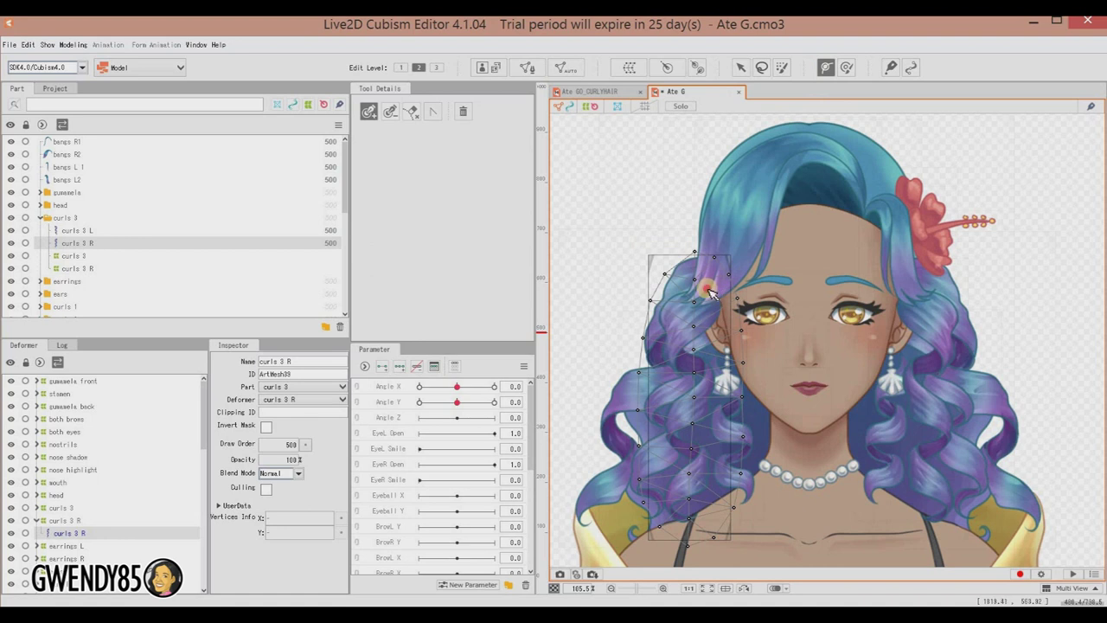
click(707, 288)
click(683, 317)
click(674, 345)
click(688, 363)
click(702, 375)
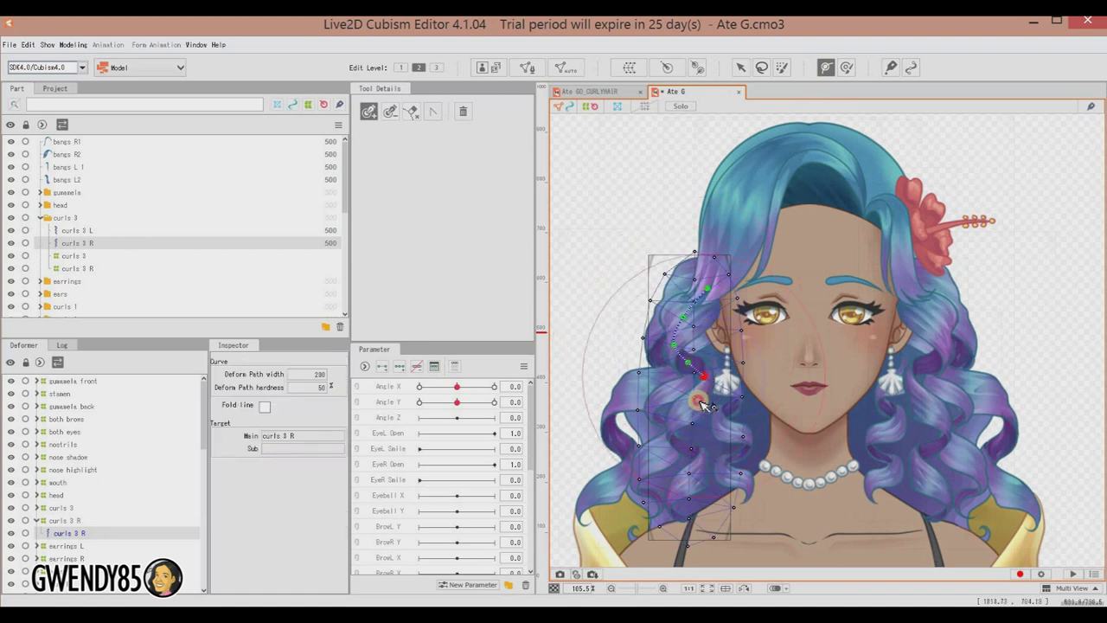
click(682, 413)
click(673, 436)
click(680, 449)
click(696, 458)
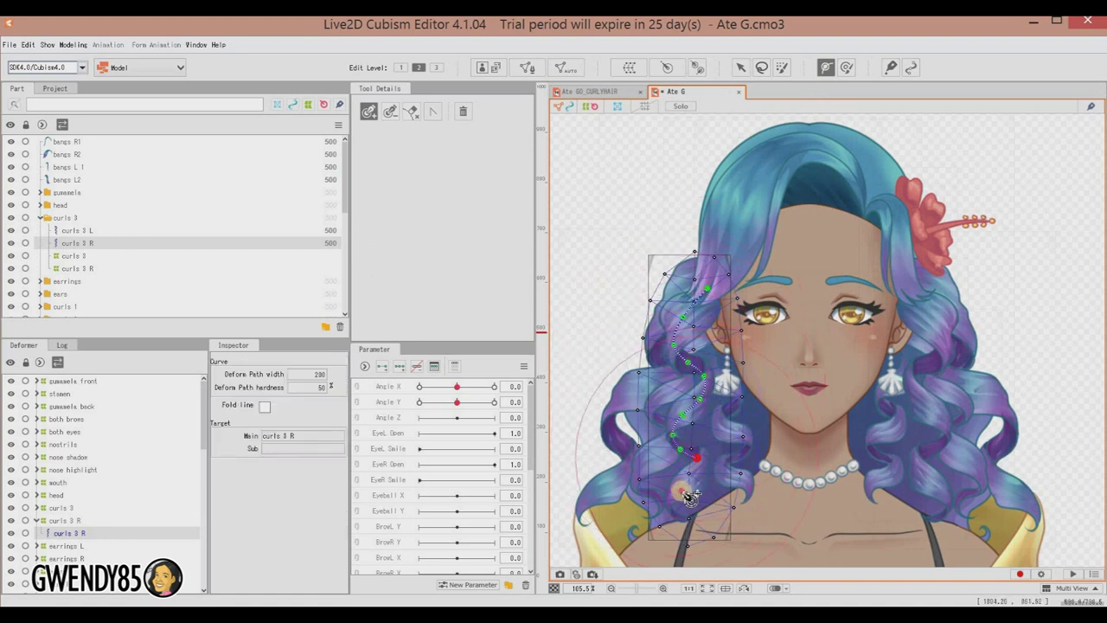
click(696, 474)
click(682, 489)
Undo that path and place a three-point deform path from the mesh's top to bottom
key(ctrl+z)
key(ctrl+z)
key(ctrl+z)
key(ctrl+z)
key(ctrl+z)
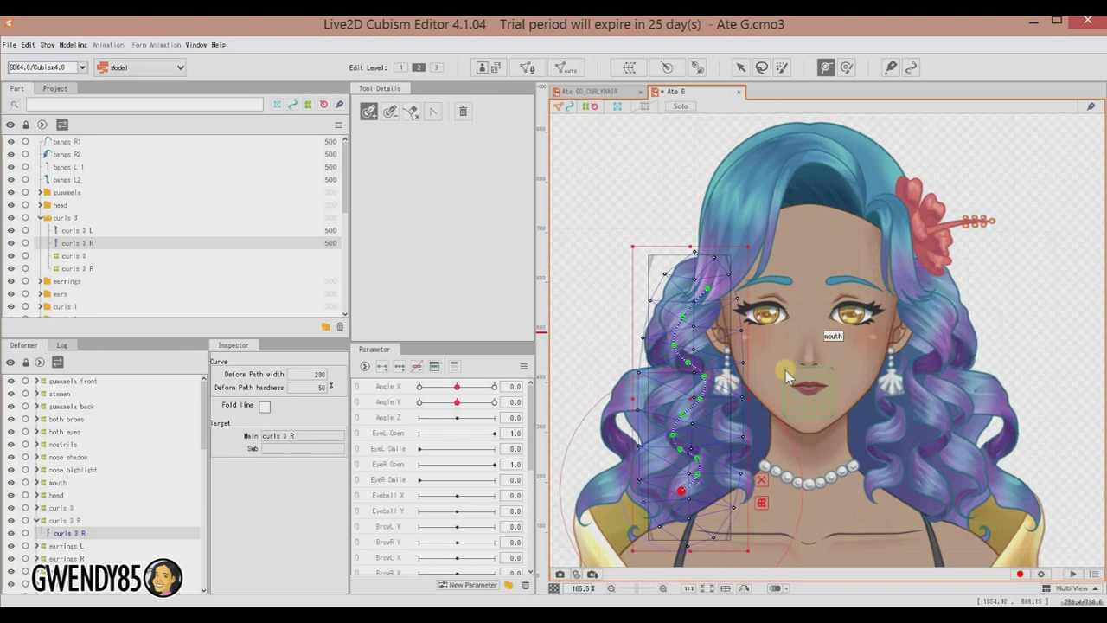
key(ctrl+z)
key(ctrl+z)
key(ctrl+z)
key(ctrl+z)
key(ctrl+z)
key(ctrl+z)
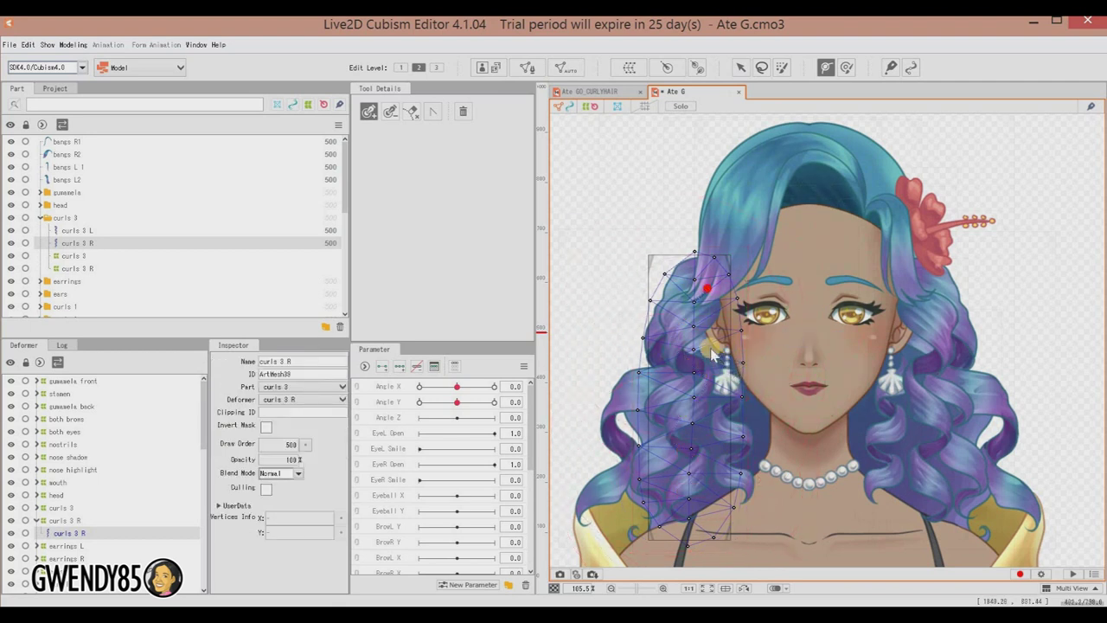
key(ctrl+z)
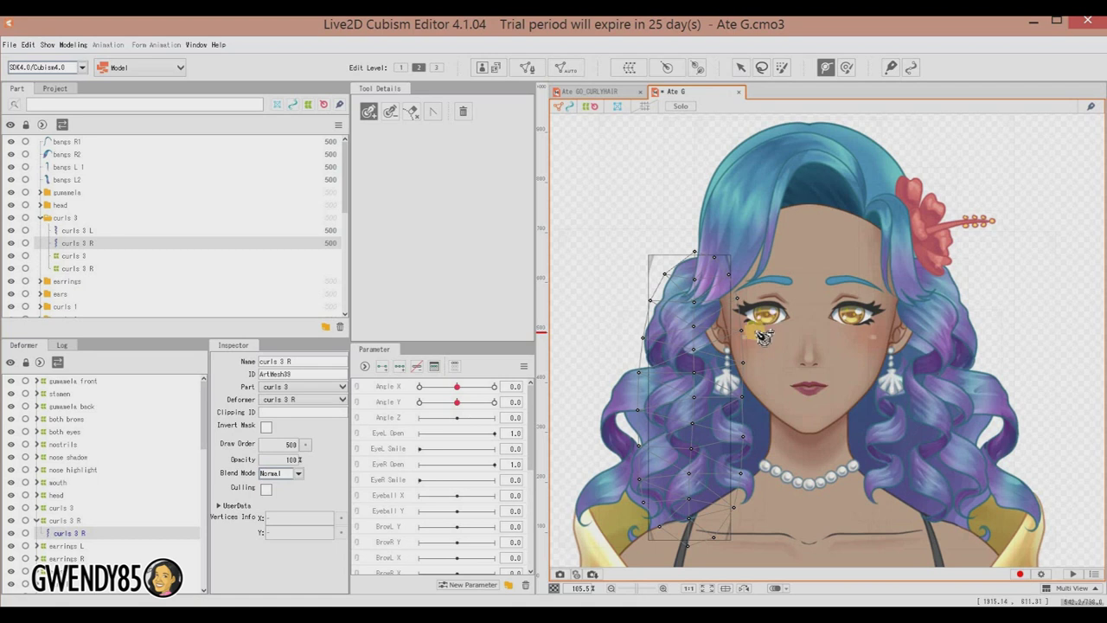
click(692, 307)
click(690, 405)
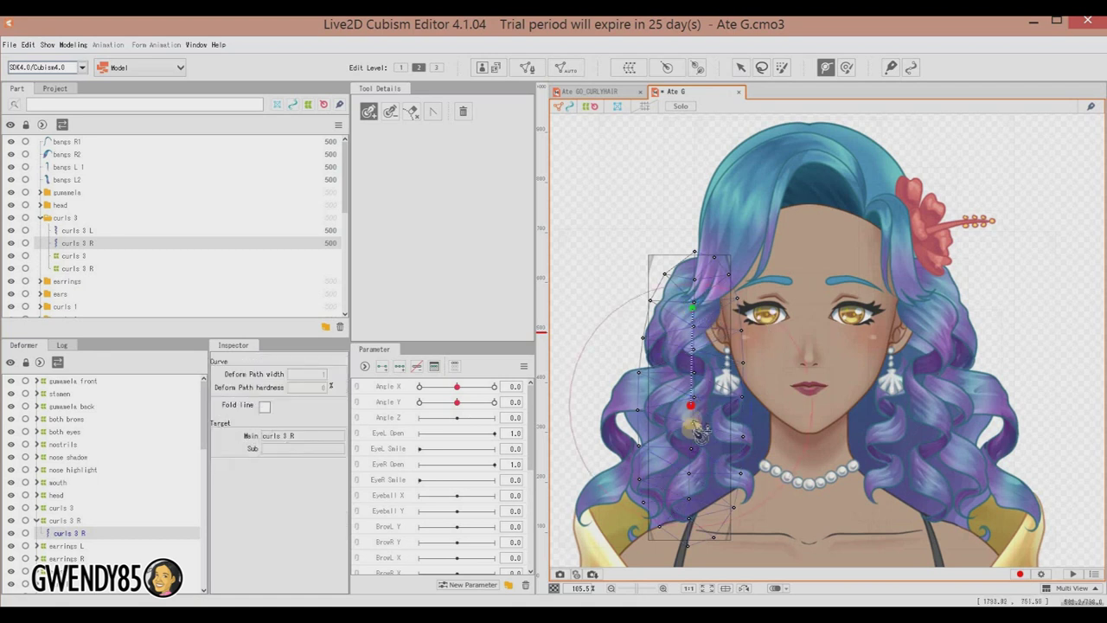
click(690, 484)
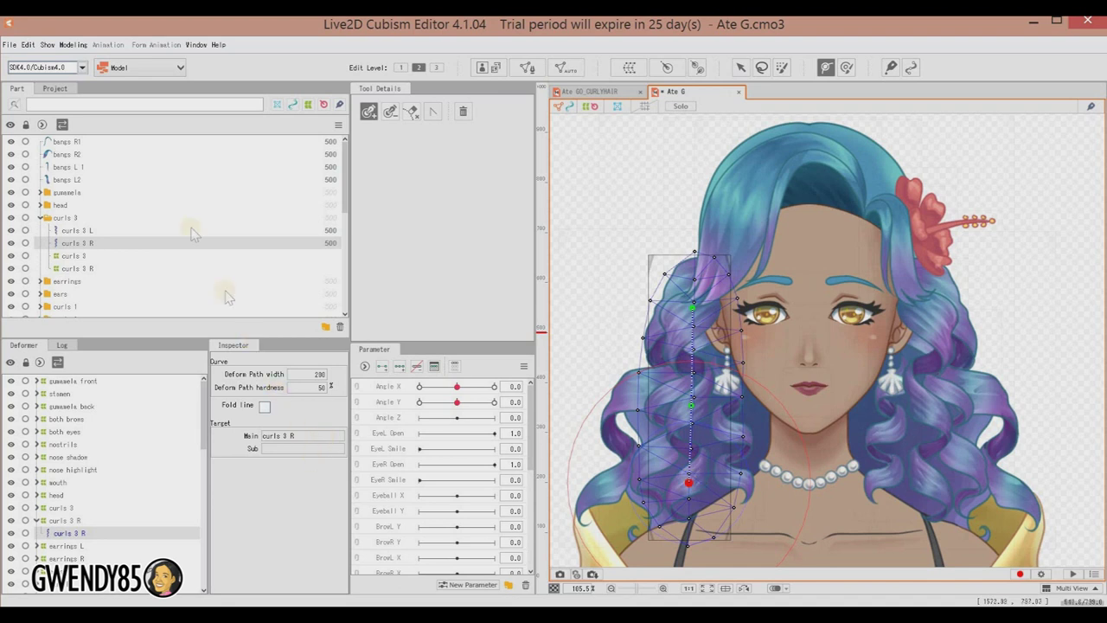
click(72, 44)
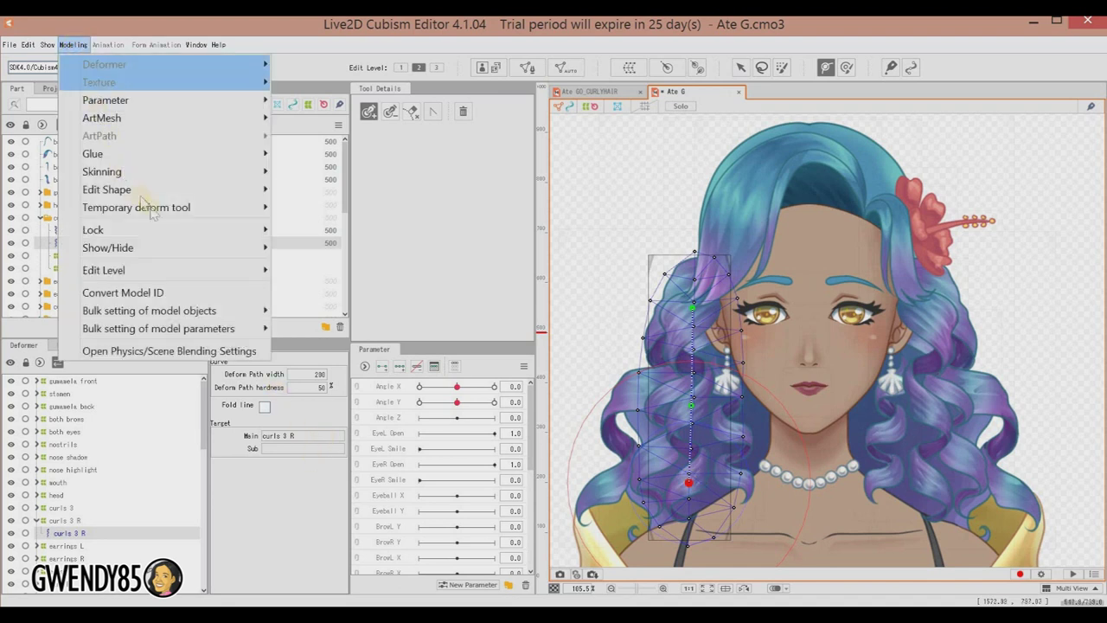
Skin curls 3 R along its deform path, accept the warning, then undo the skinning
mouse_move(138, 208)
mouse_move(164, 171)
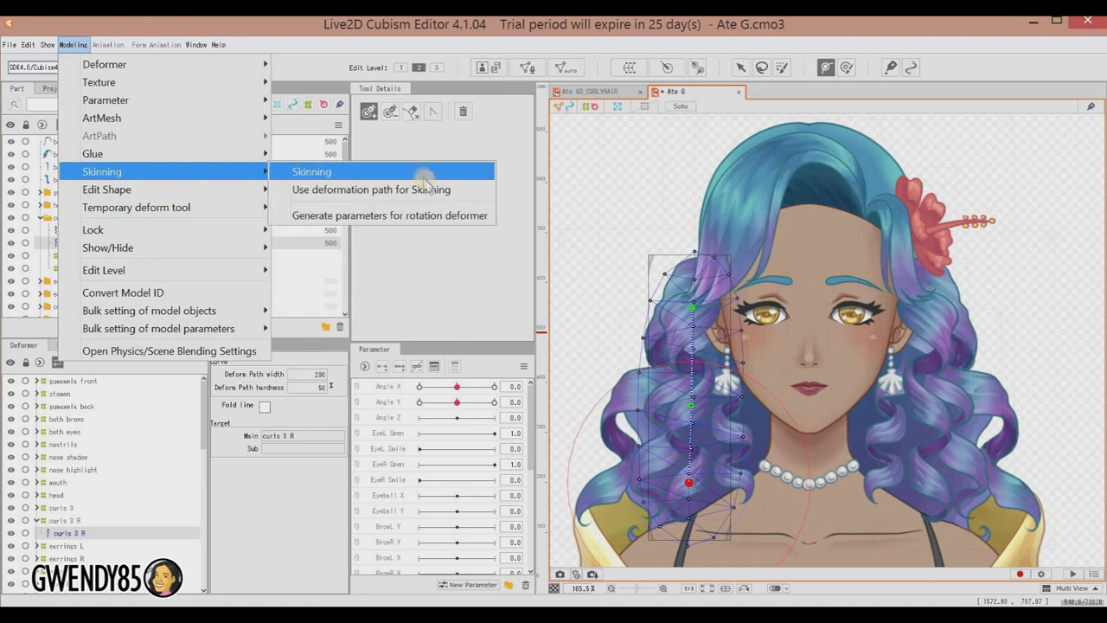
click(491, 189)
click(558, 342)
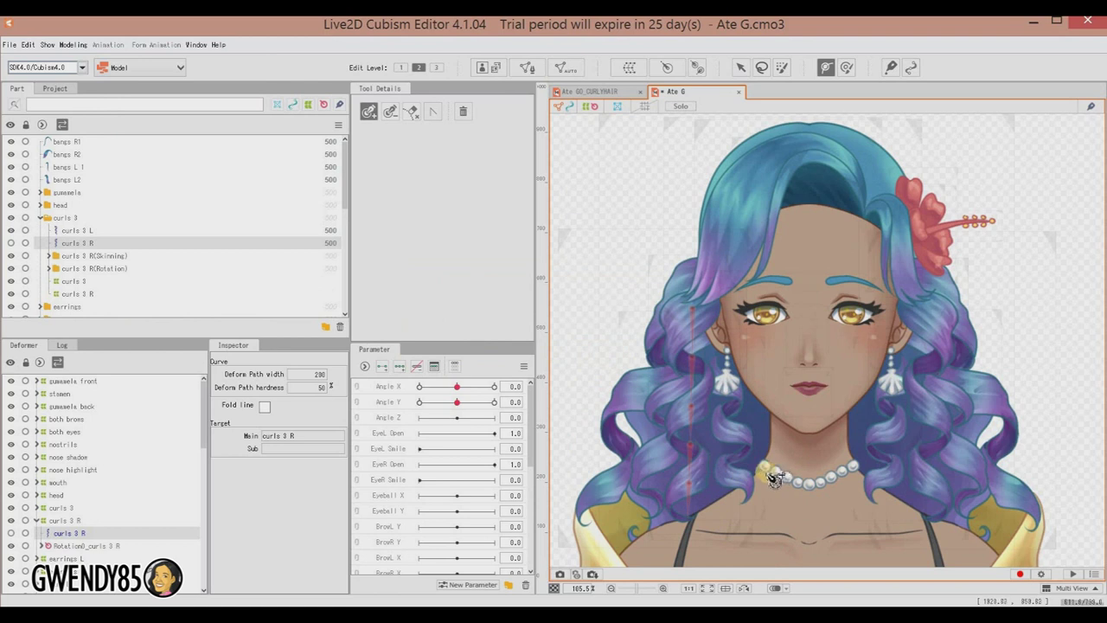
key(ctrl+z)
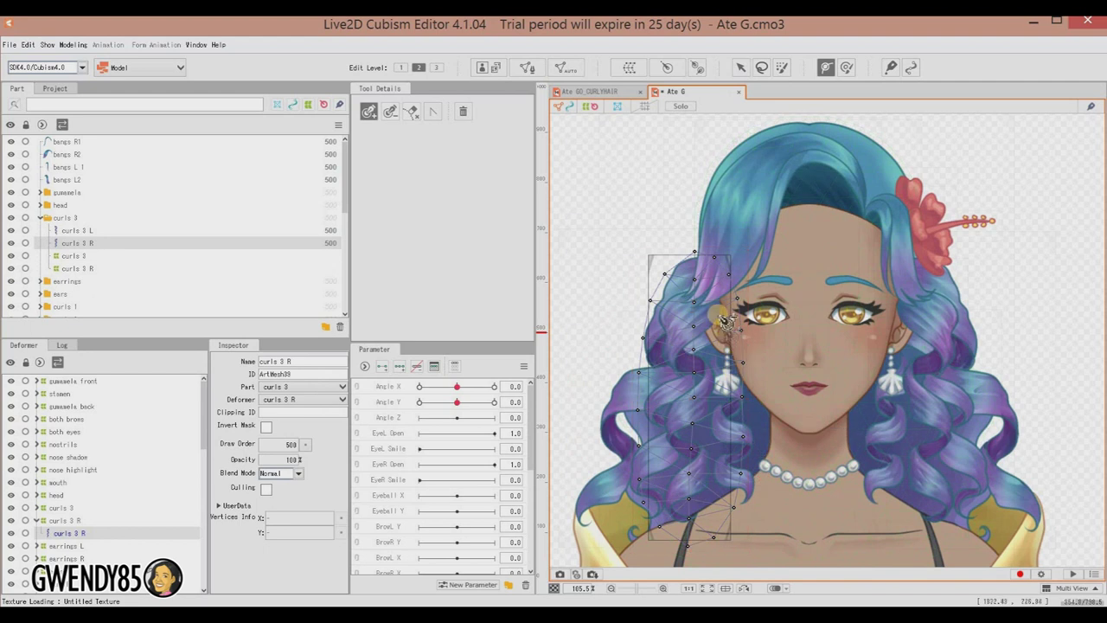
Draw a three-point deform path down the curls 3 R mesh from top to bottom
click(694, 266)
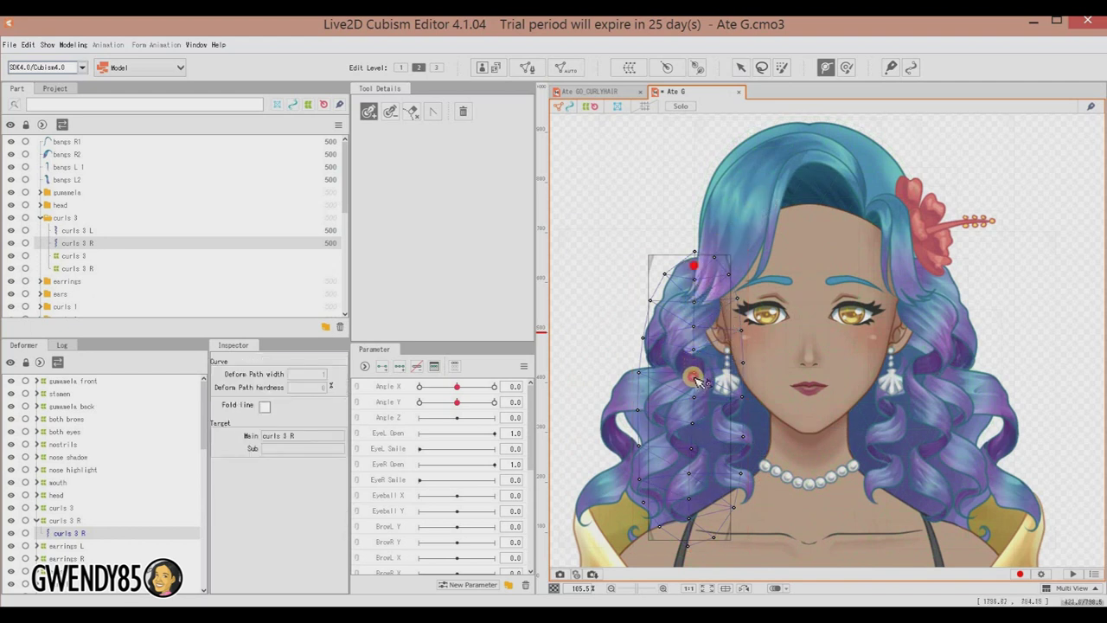
click(693, 376)
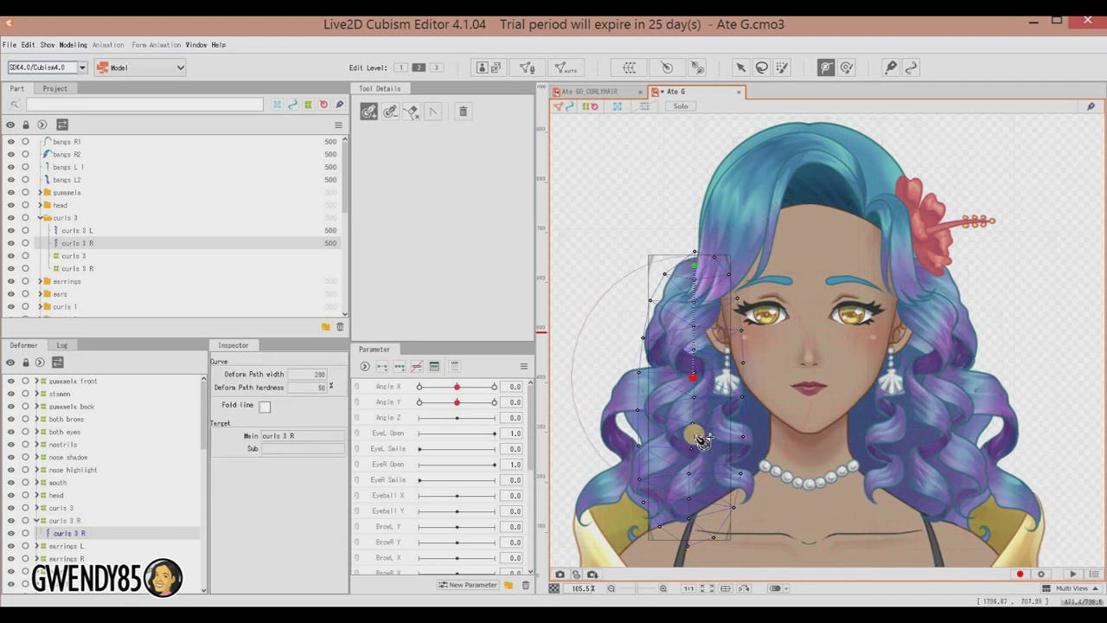
click(689, 524)
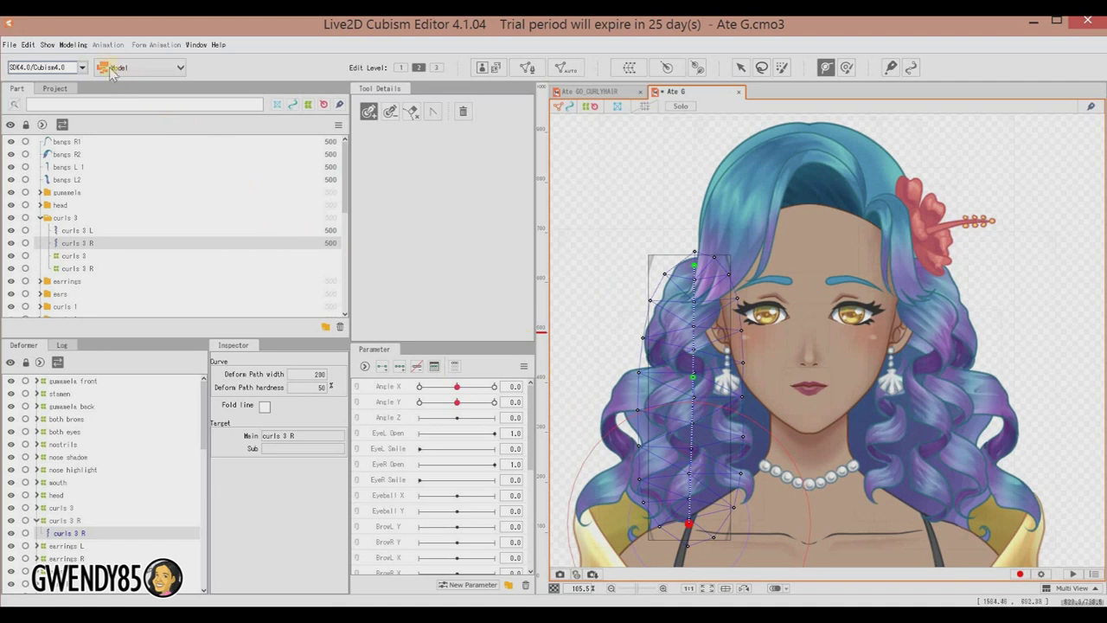
Skin the strand along the new path, adding its Skinning and Rotation deformers
click(73, 44)
click(138, 171)
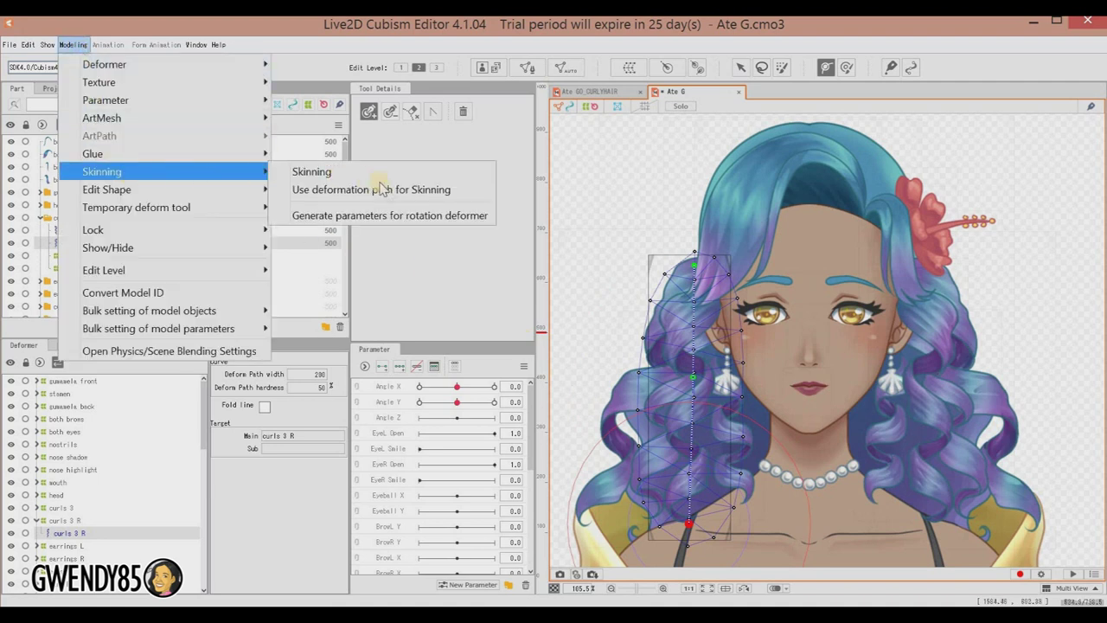
click(410, 190)
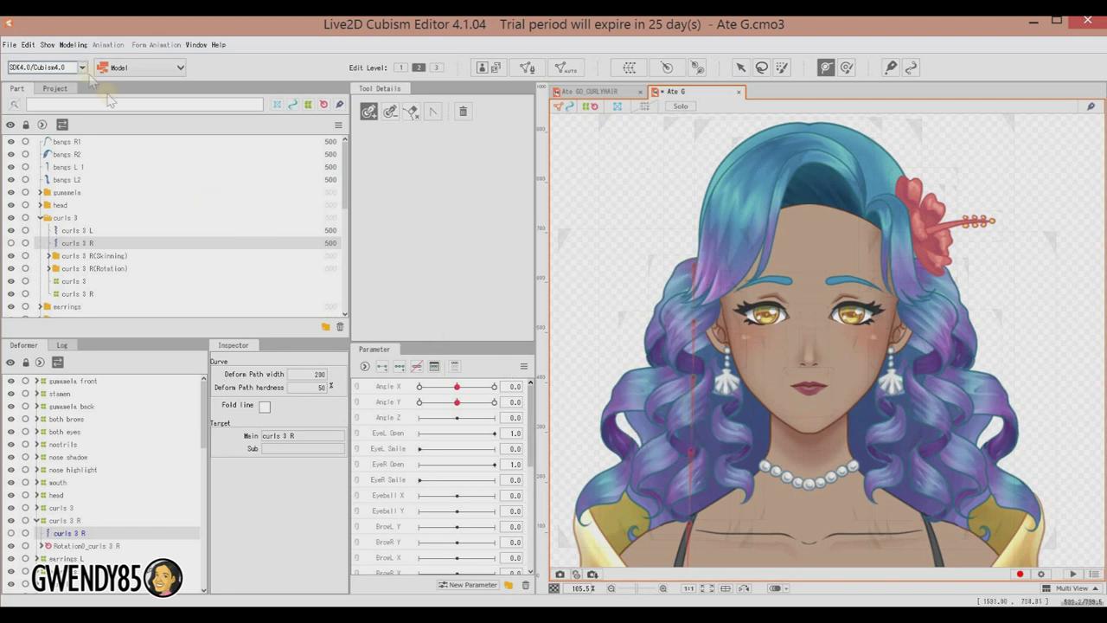
Create a physics group named curlytrial using the Head Input preset
click(74, 45)
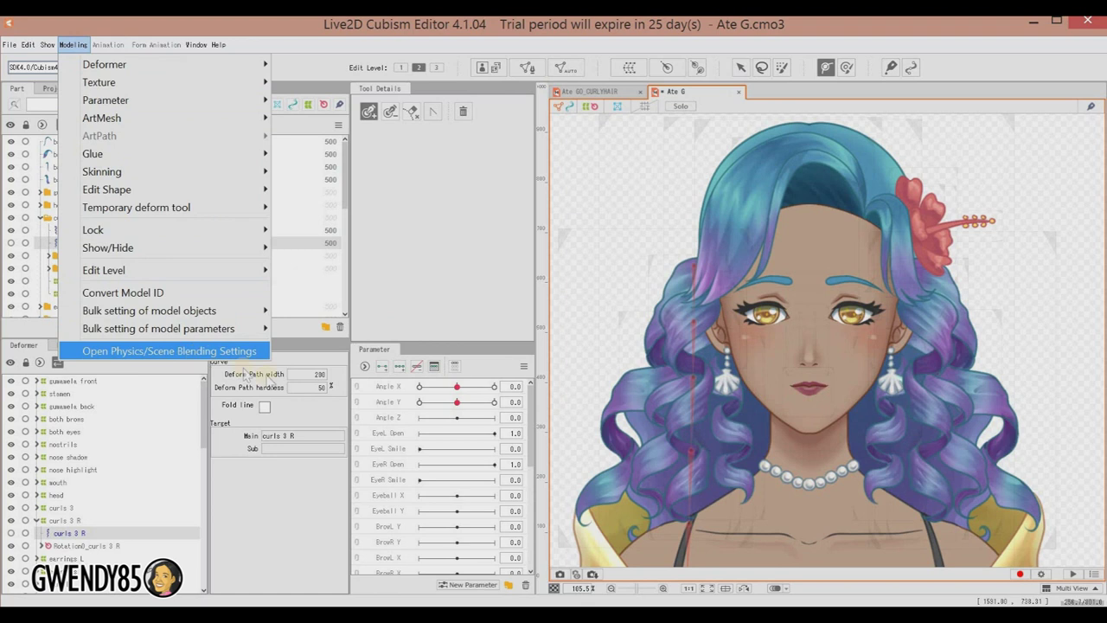
click(242, 351)
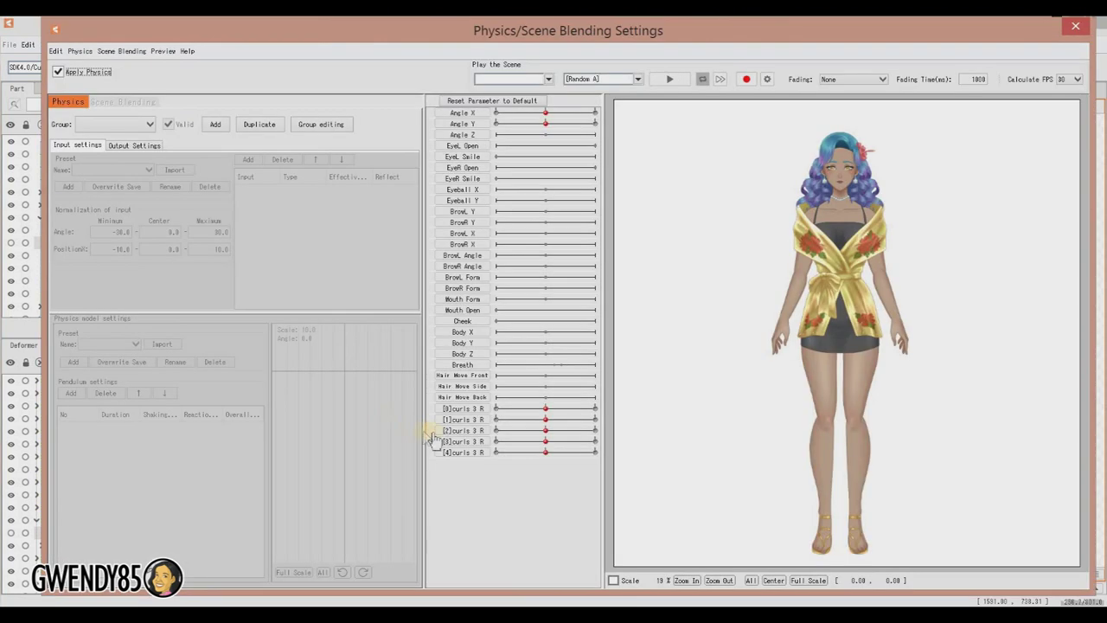
click(215, 126)
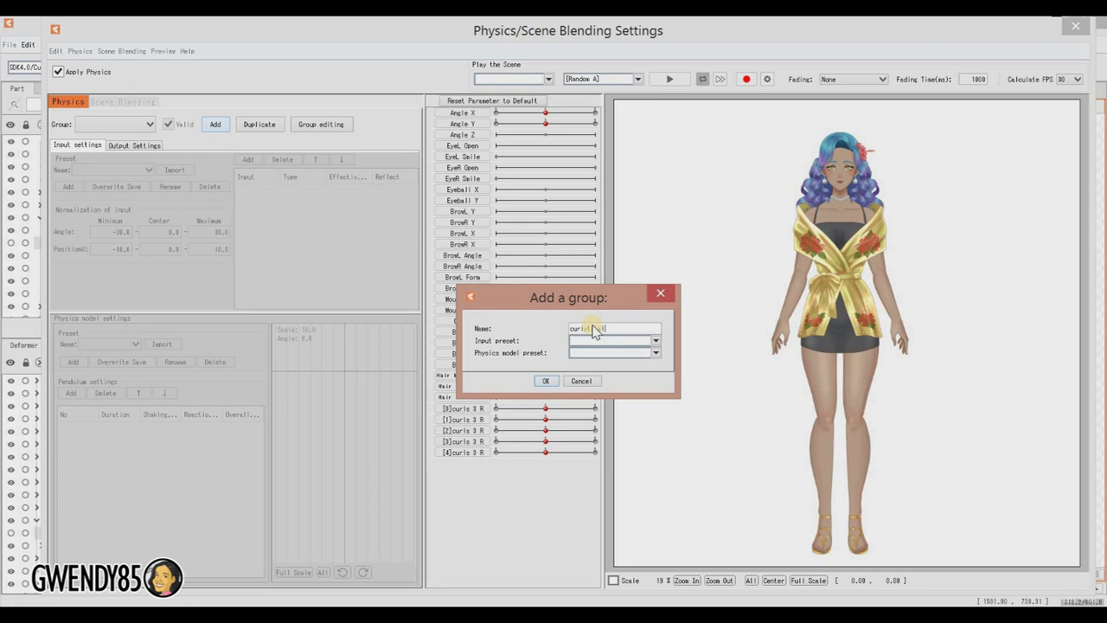
click(644, 342)
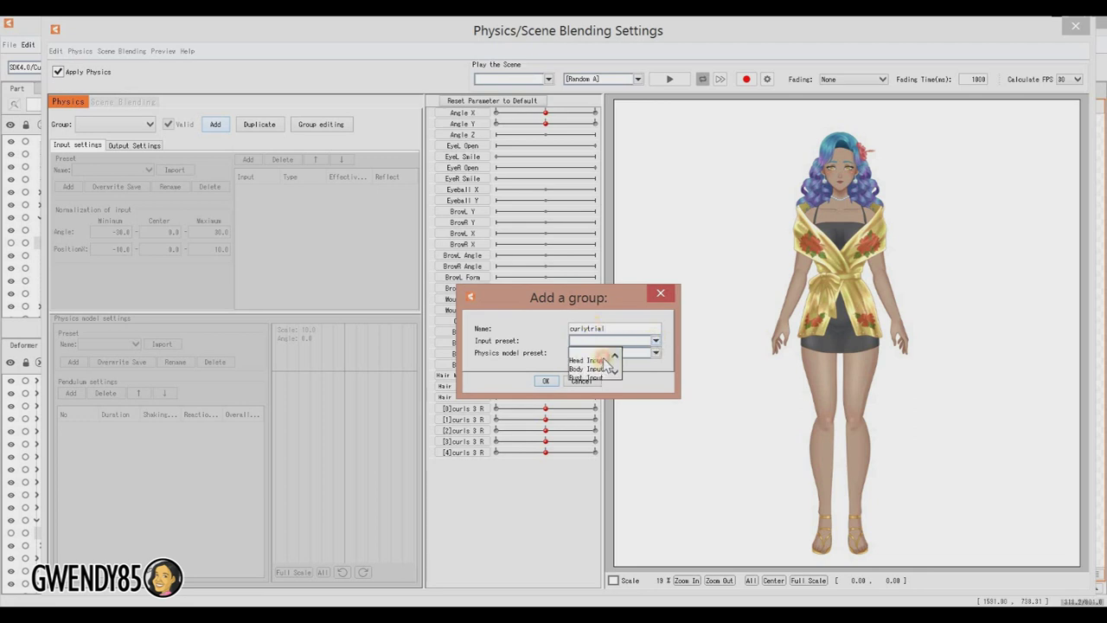
click(603, 359)
click(550, 381)
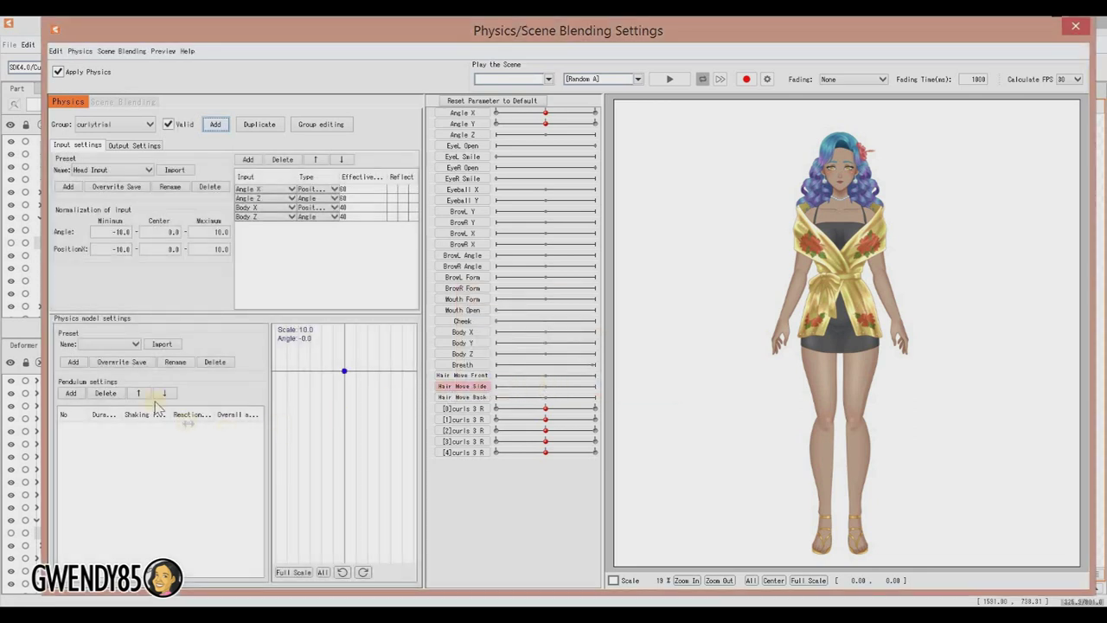
Build a five-point pendulum and turn the preview head to test the hair physics
click(72, 393)
click(73, 393)
click(73, 393)
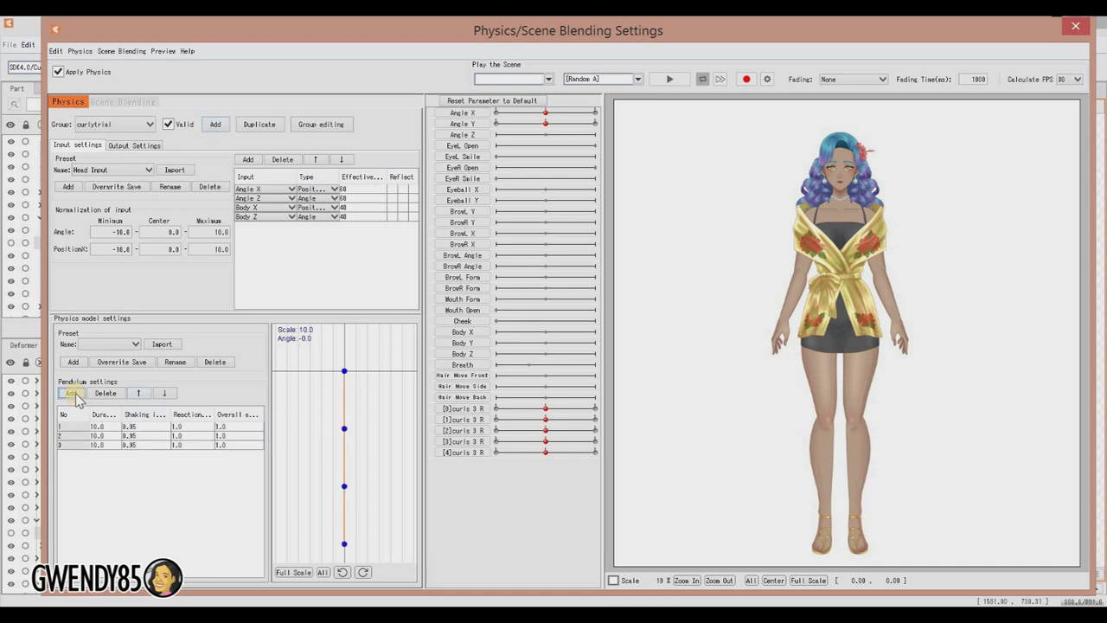
click(73, 393)
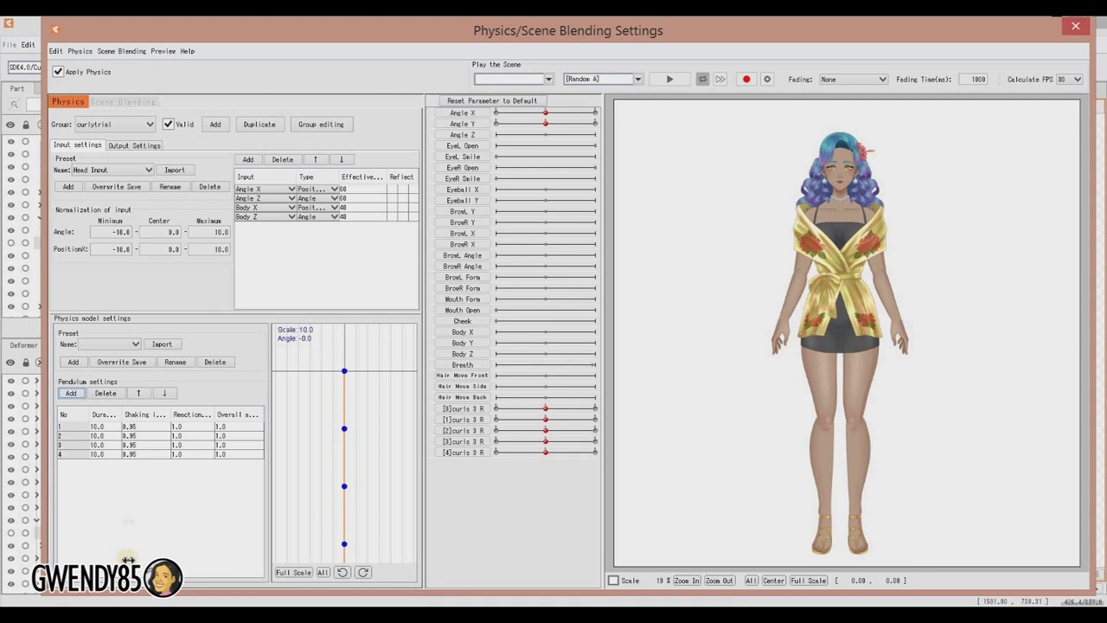
scroll(839, 207, up, 3)
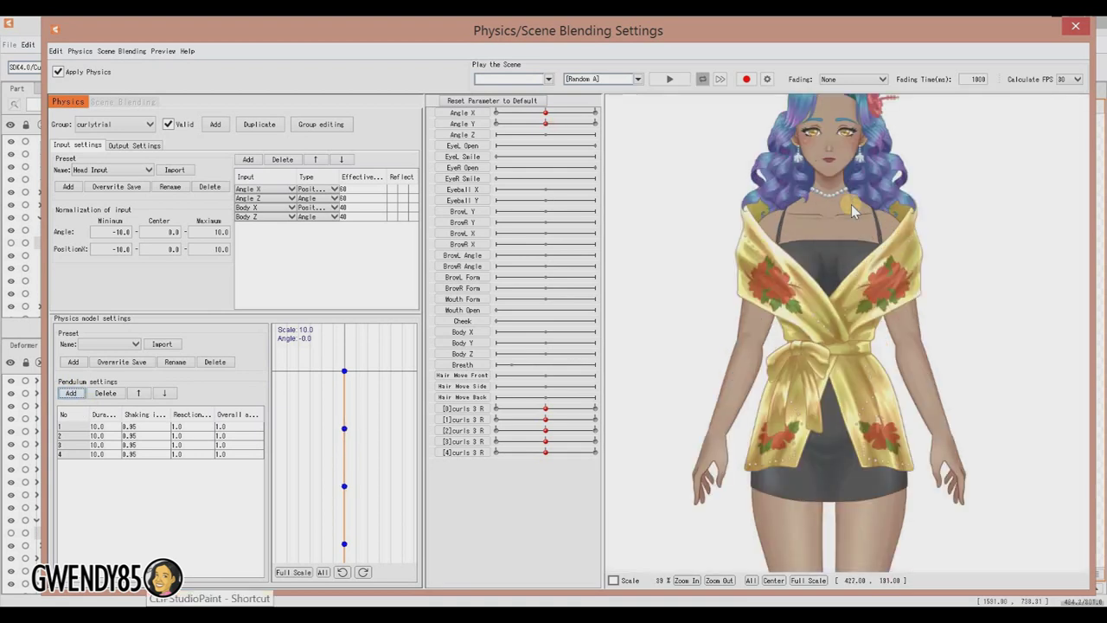
drag(838, 366, 846, 374)
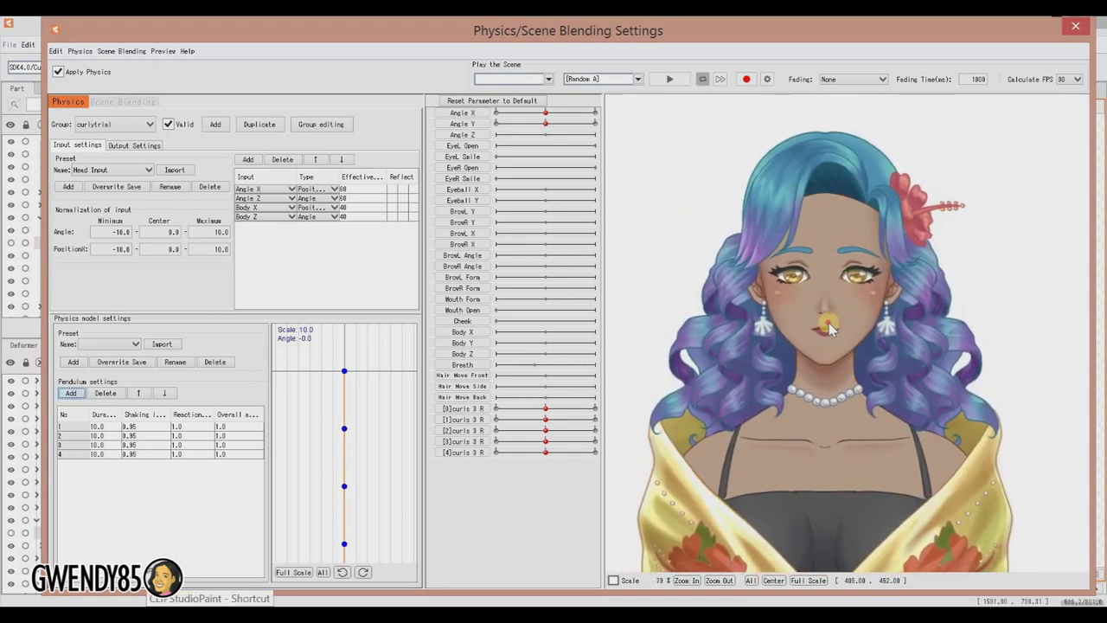
drag(829, 327, 882, 339)
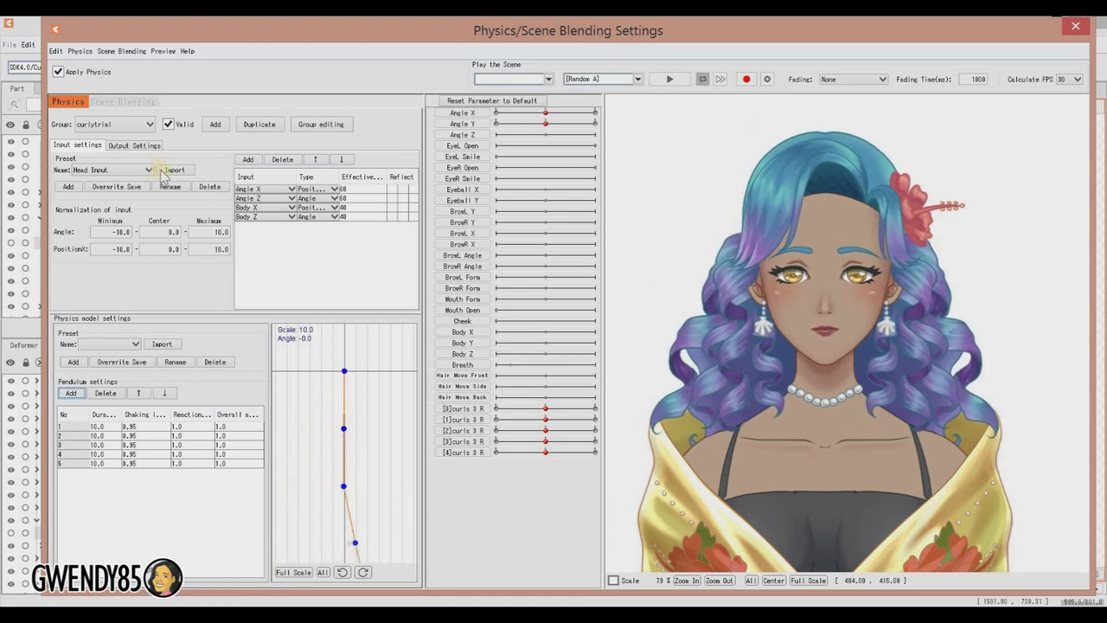
Add [0]–[4]curls 3 R as the curlytrial group's output parameters and fit outputs to range
click(144, 146)
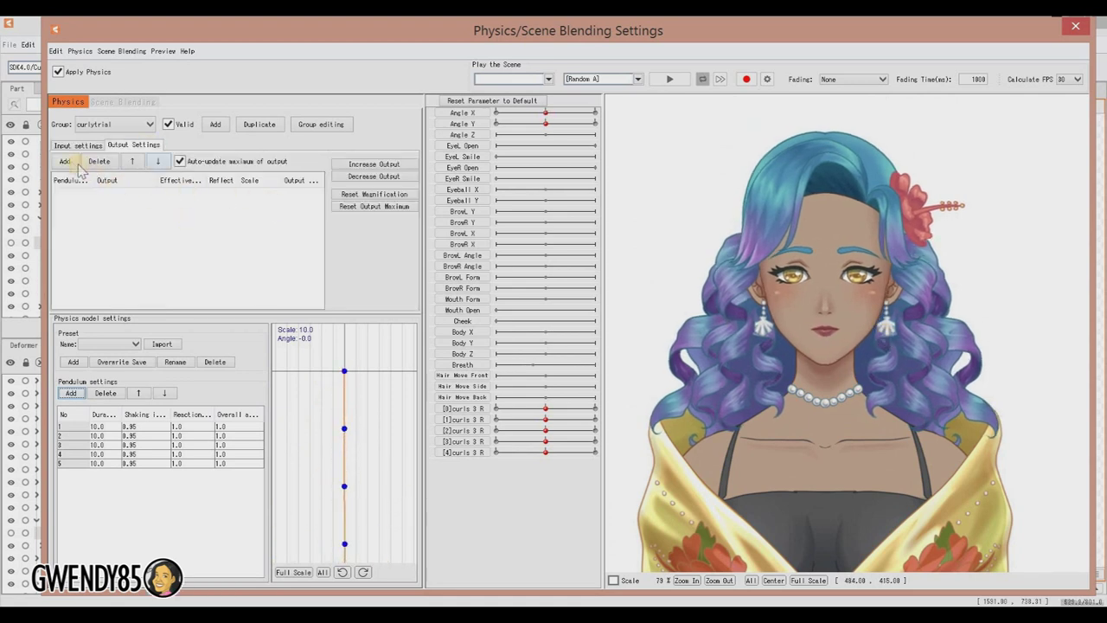
double_click(144, 250)
drag(638, 338, 637, 423)
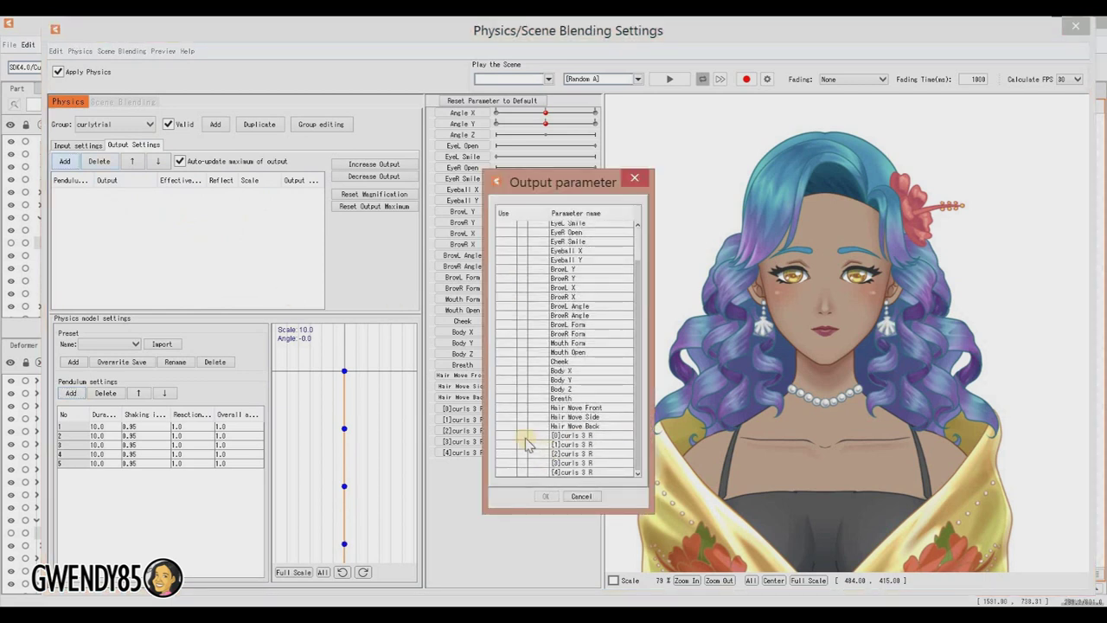
click(523, 444)
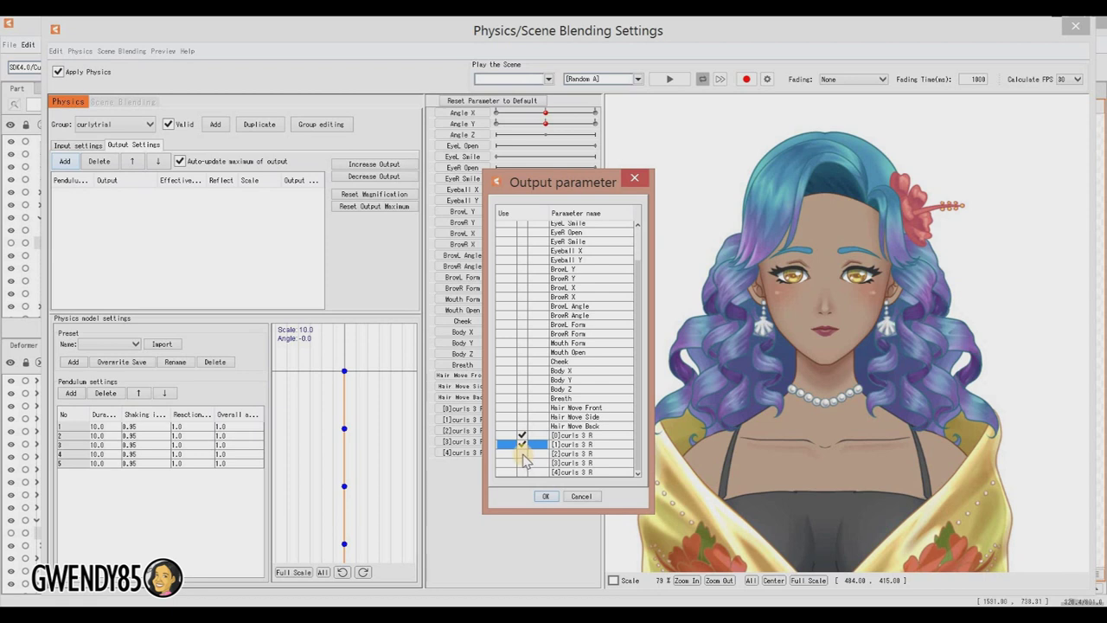
click(522, 454)
click(522, 463)
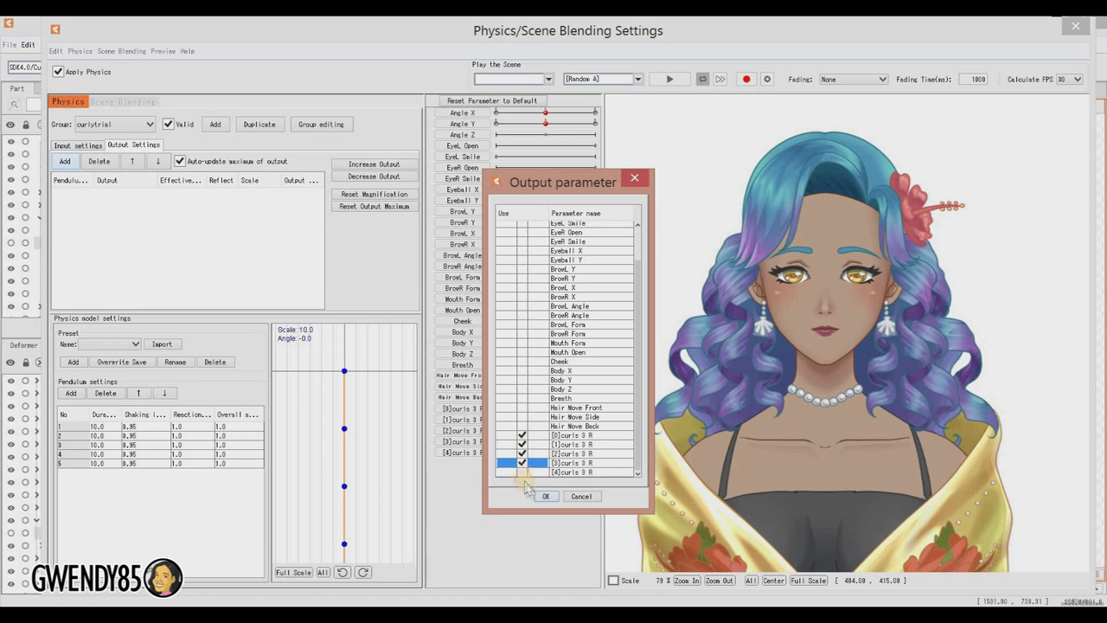
click(522, 472)
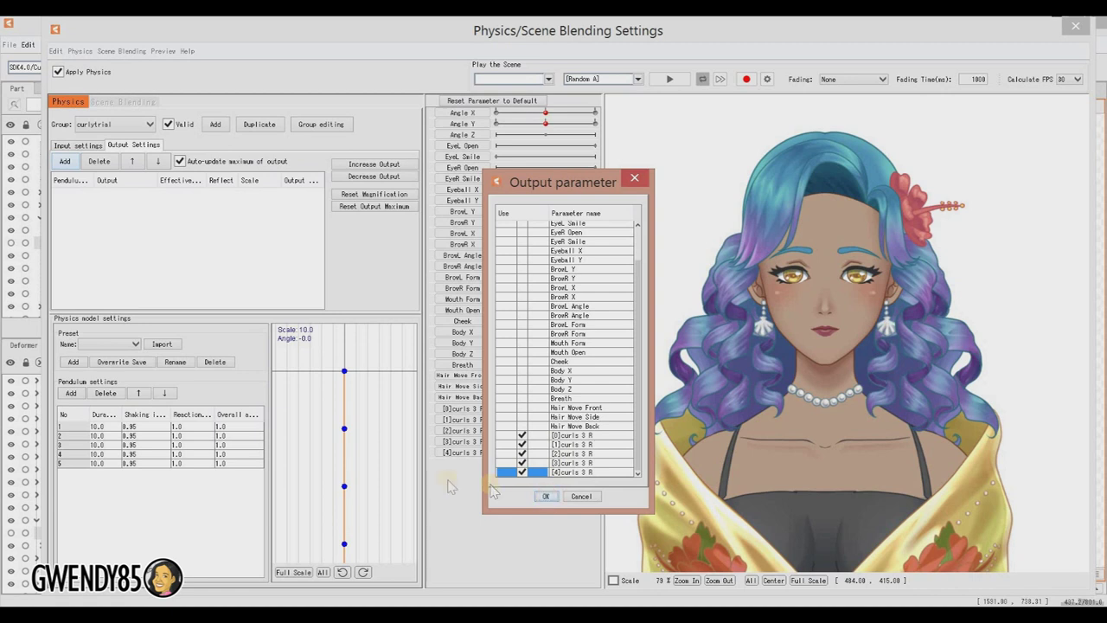
key(Return)
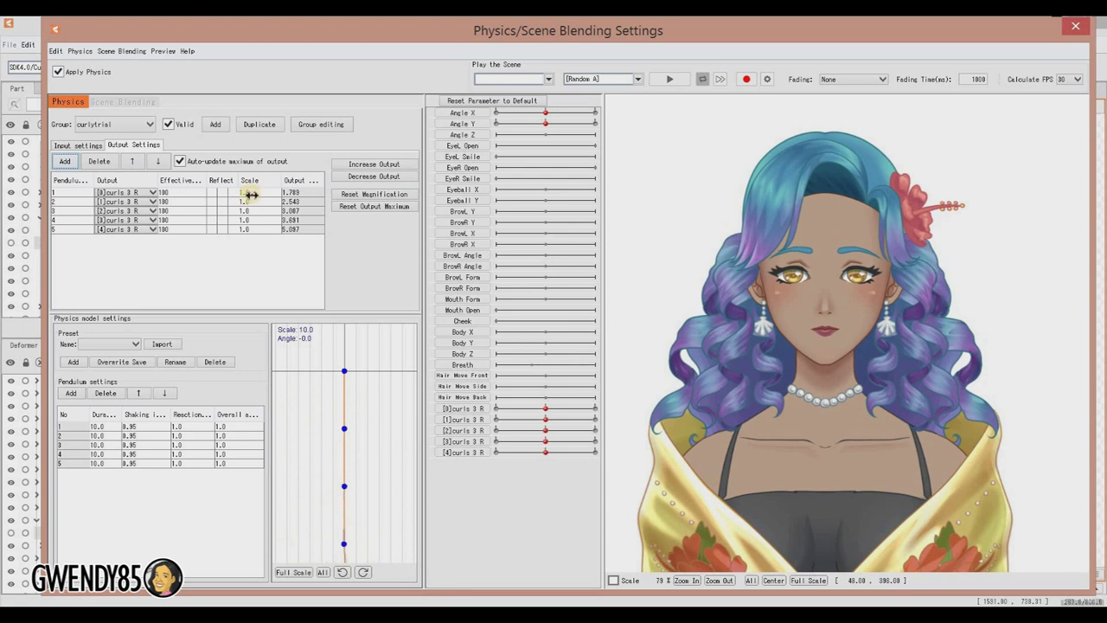
click(363, 164)
Accept fitting all five output magnifications to full range, then pull the preview model to watch the curls swing
click(522, 334)
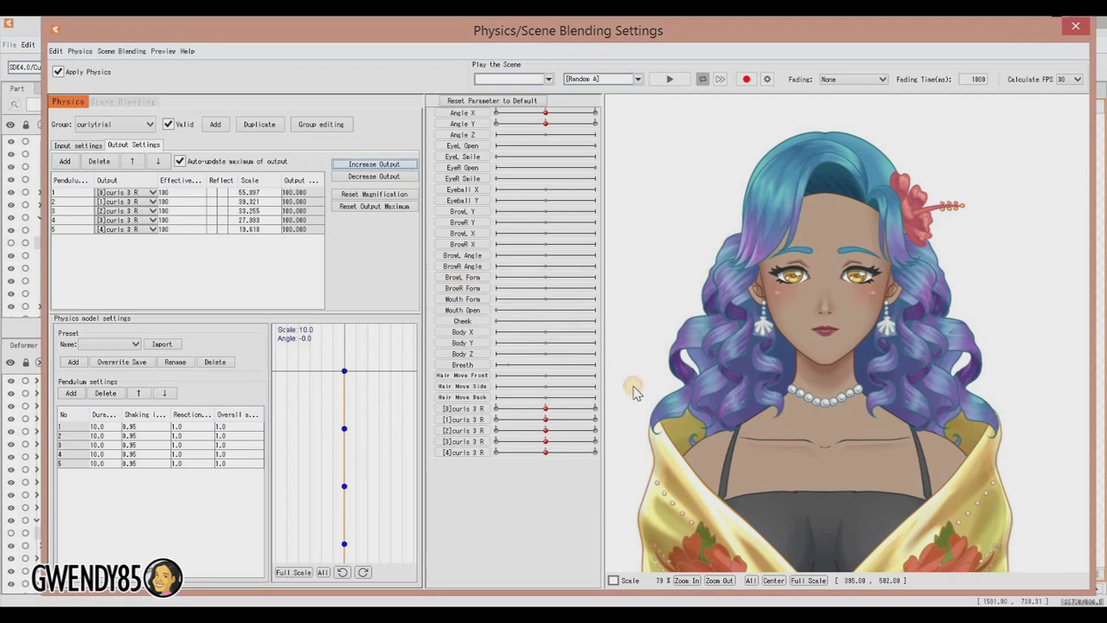
drag(634, 392, 817, 396)
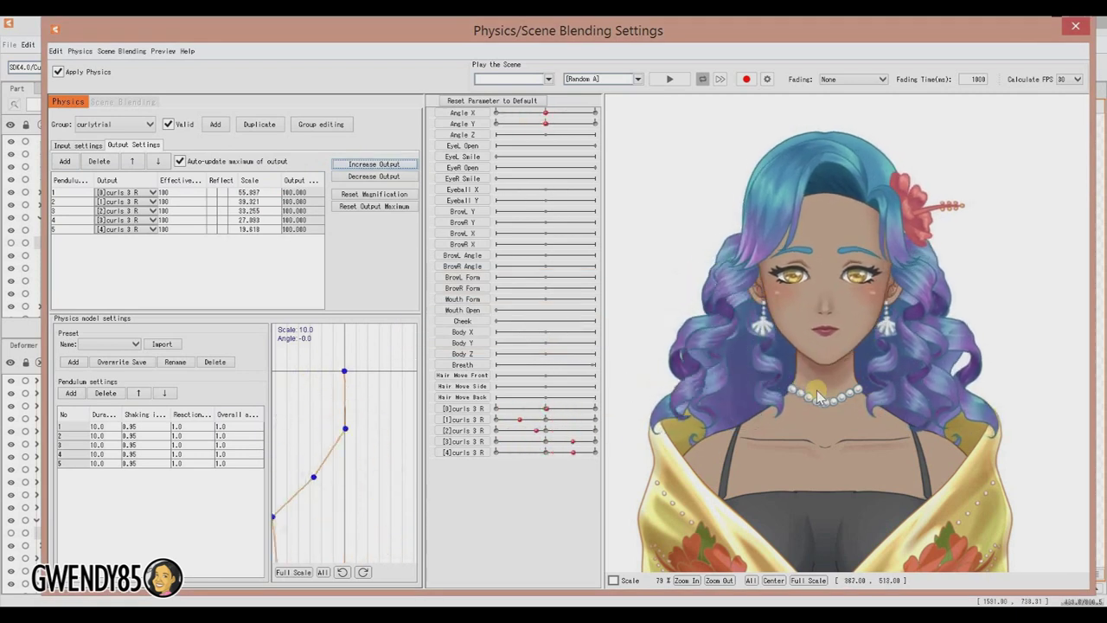
scroll(718, 405, up, 2)
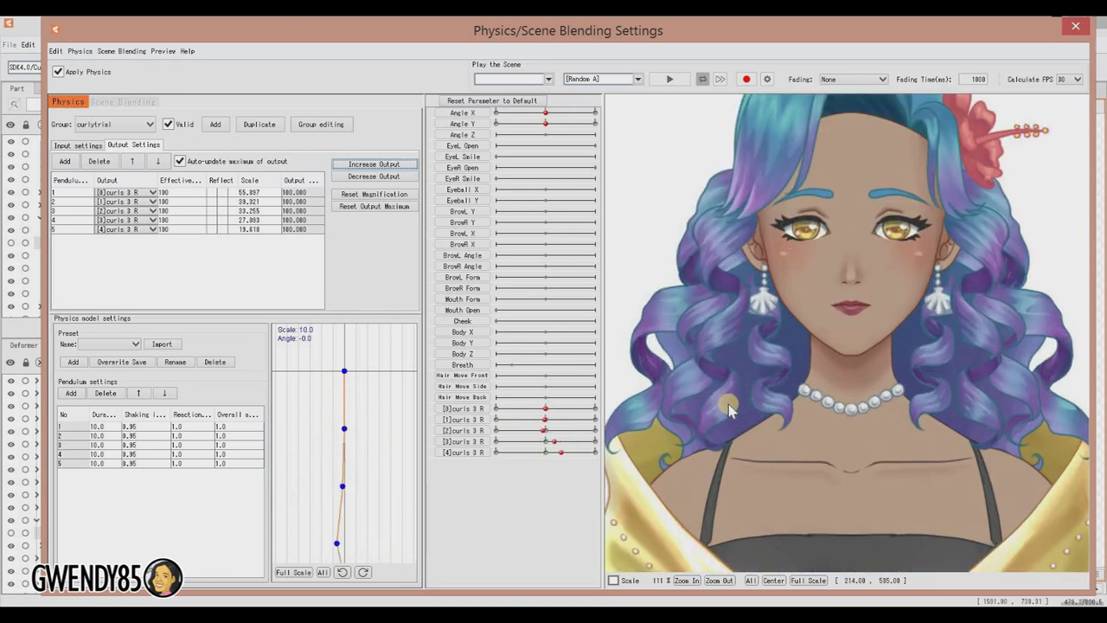
scroll(728, 410, up, 2)
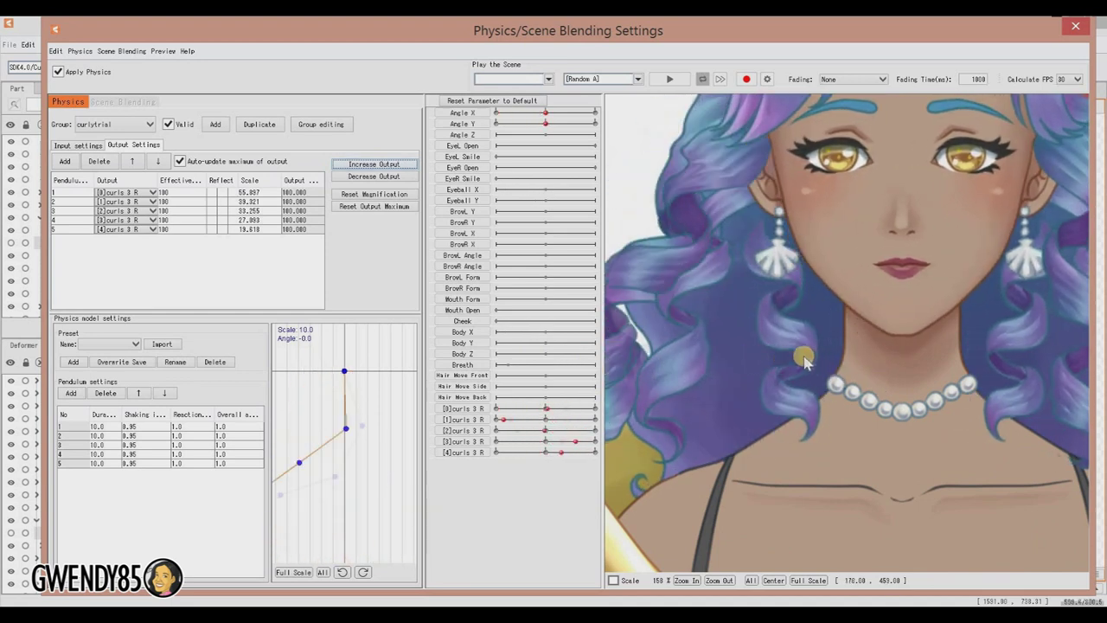
scroll(809, 357, down, 1)
scroll(819, 355, down, 1)
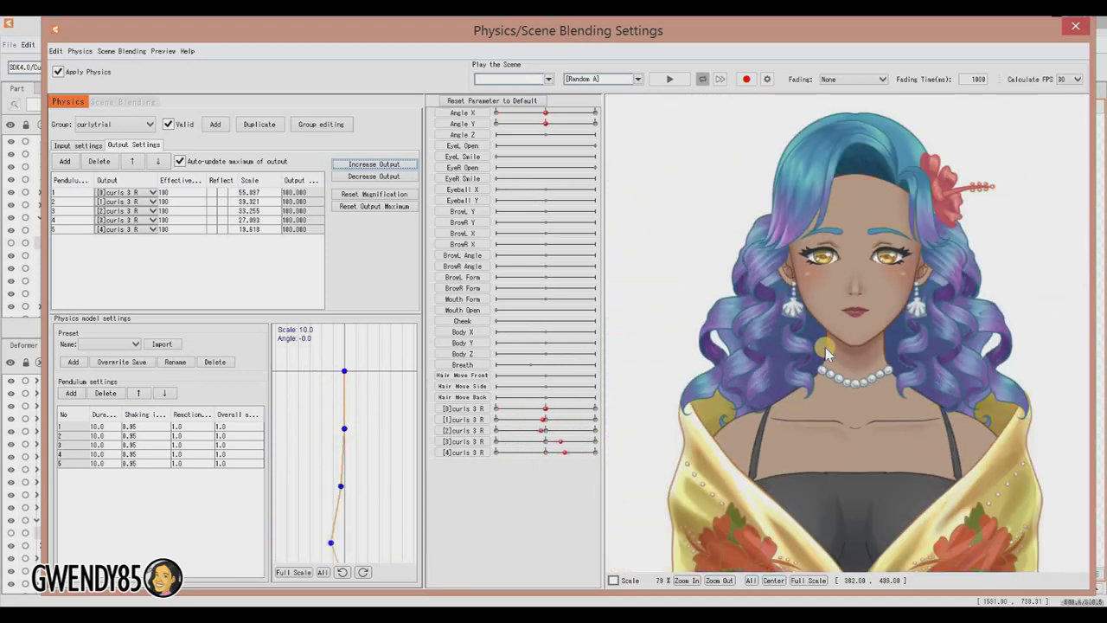
Set curl output scales for rows 1–4 to 20, 10, 20, 10 and begin editing row 5
click(253, 191)
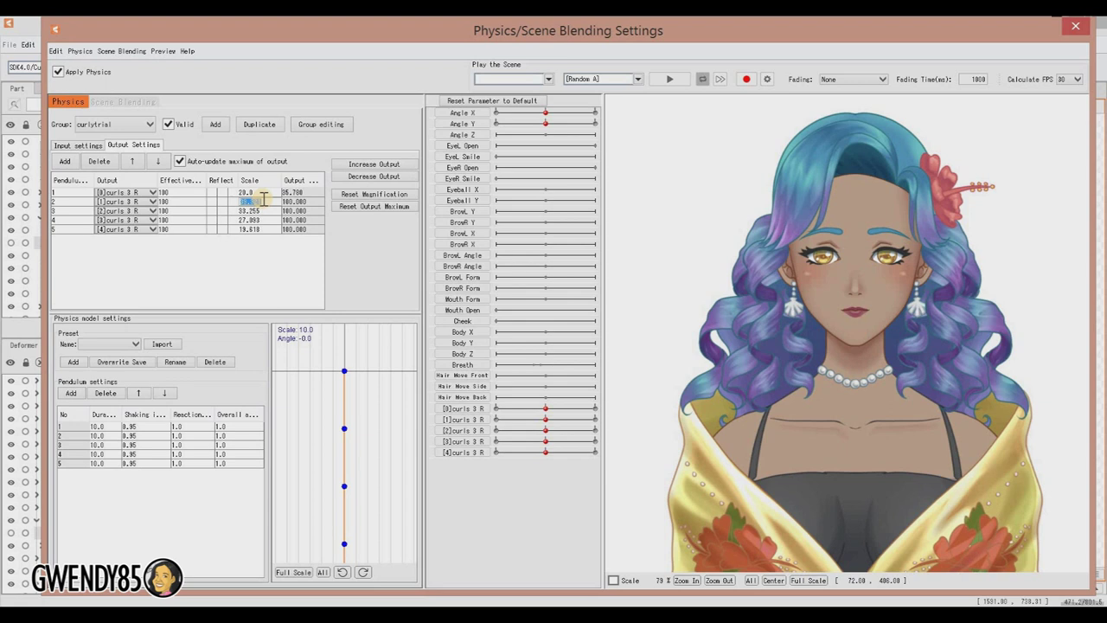
click(262, 210)
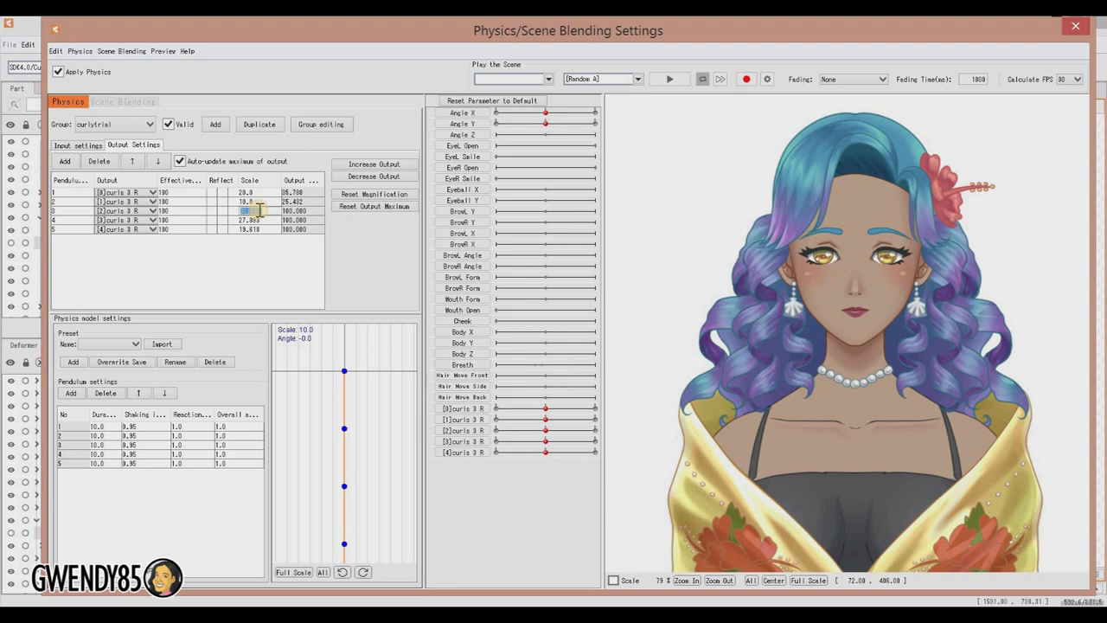
text(20)
key(Return)
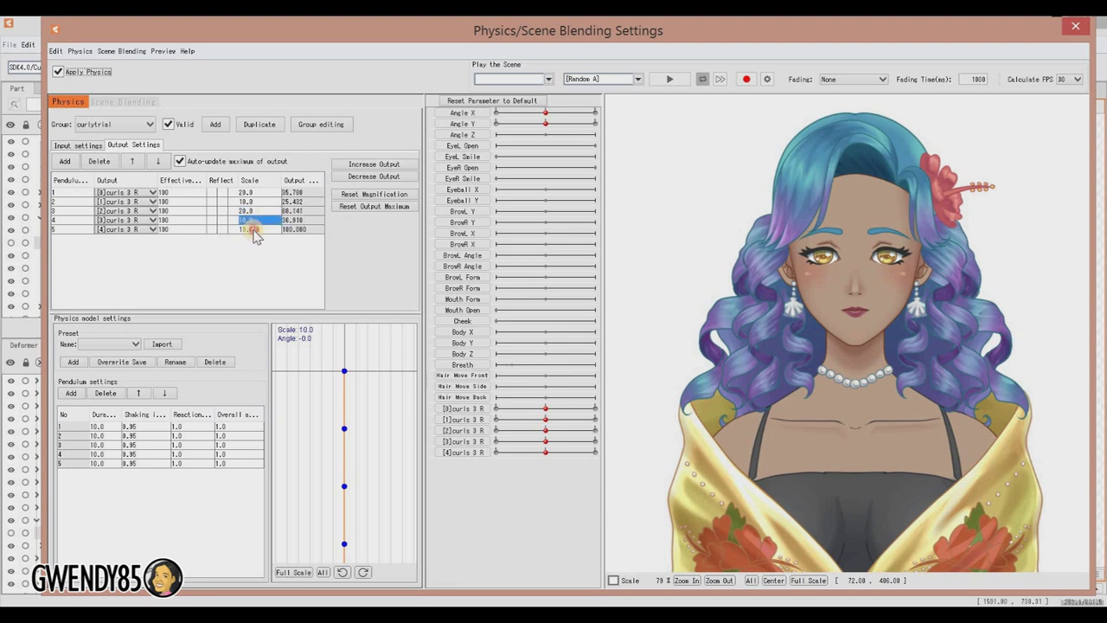
double_click(253, 229)
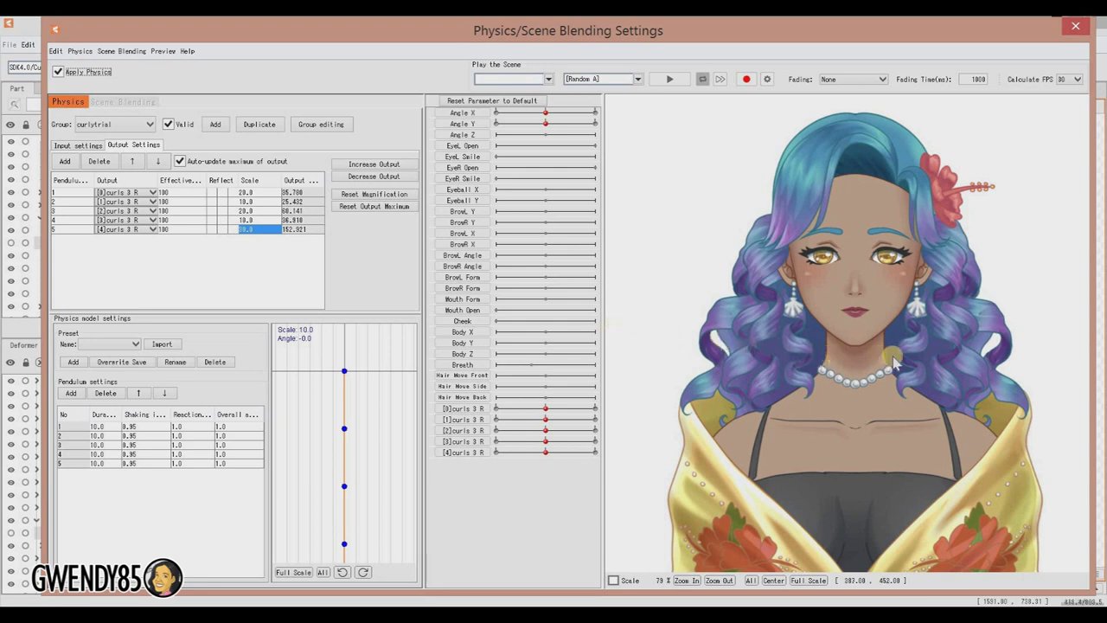
Set the first curl output scale to 1.0 and turn the preview head both ways to test the swing
drag(663, 363, 975, 363)
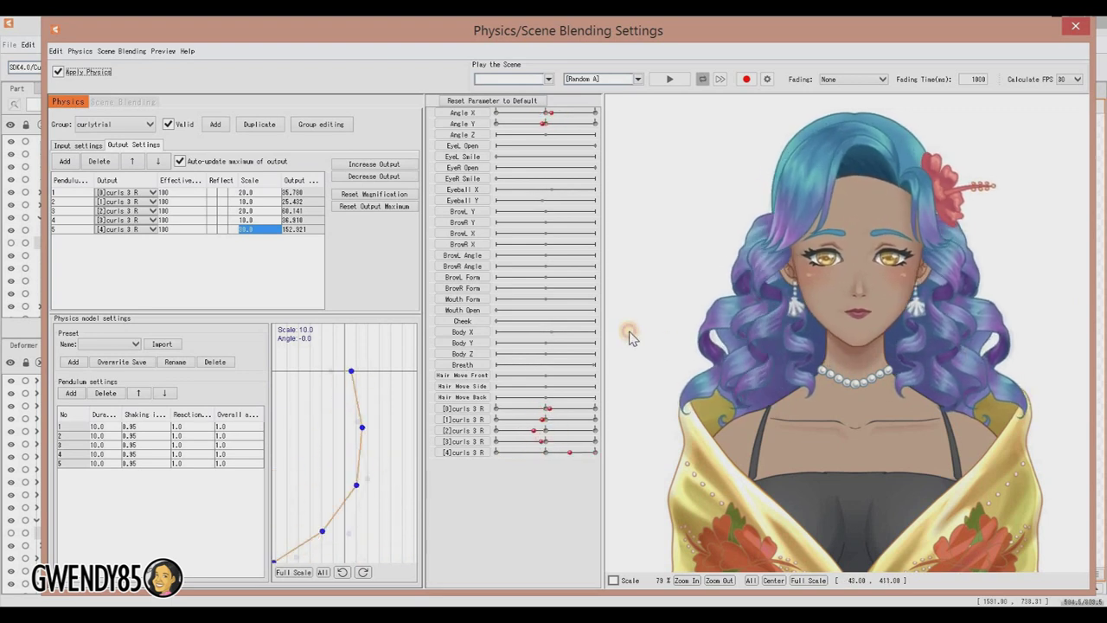
double_click(252, 192)
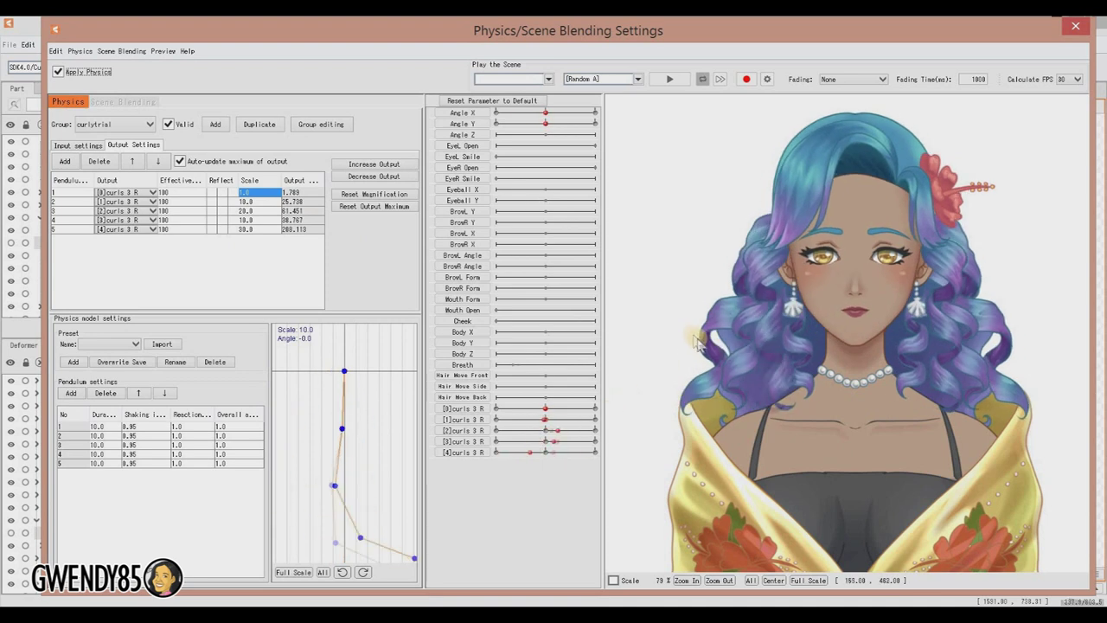
drag(941, 313, 939, 315)
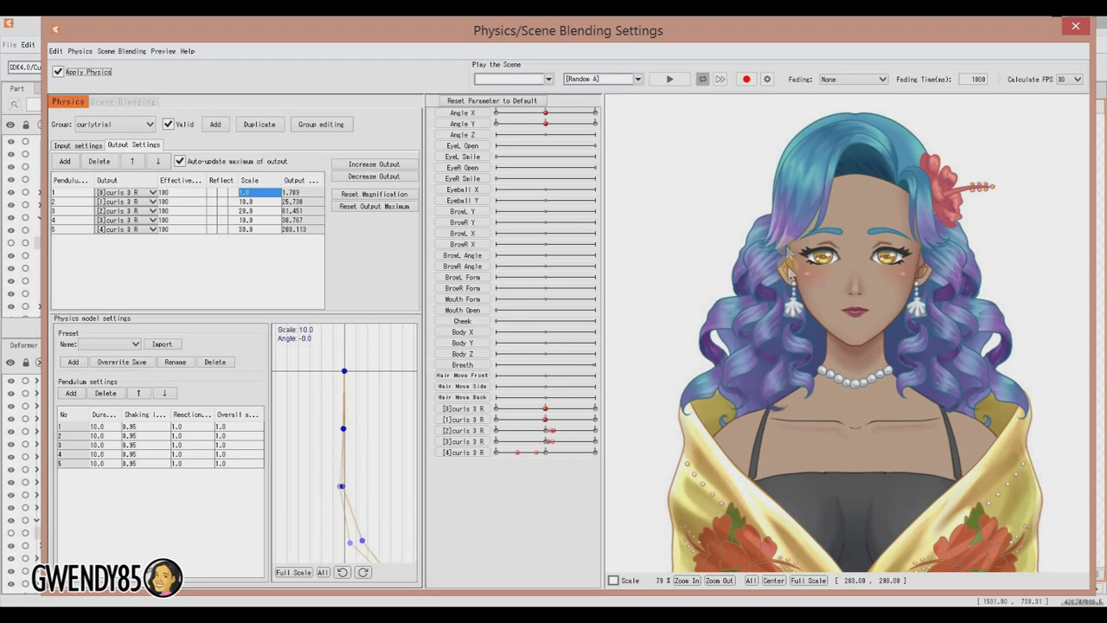
drag(652, 323, 657, 329)
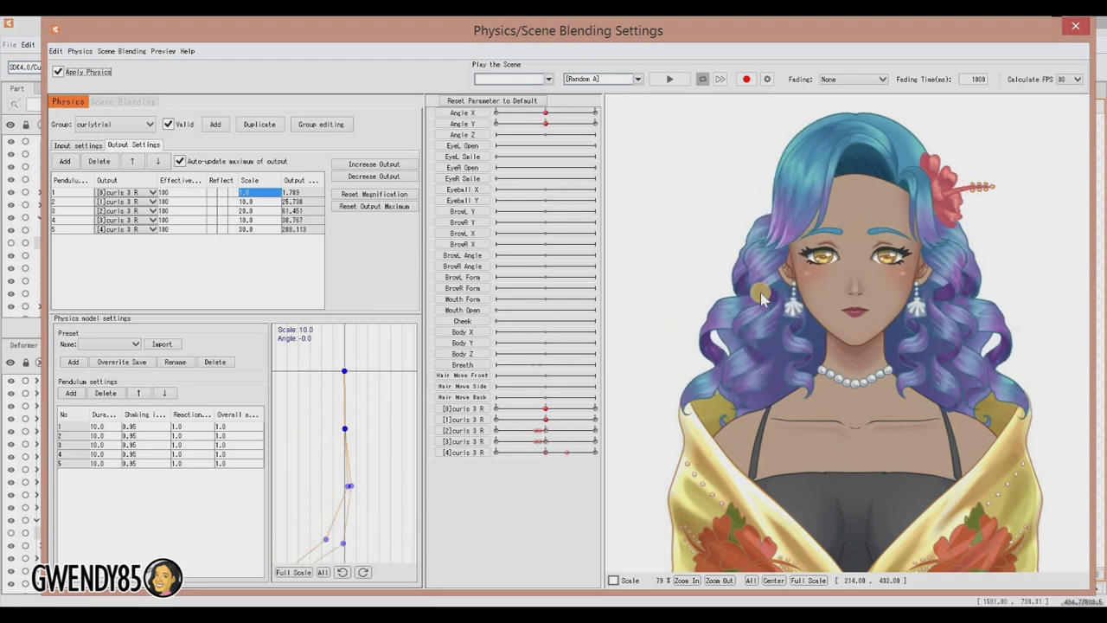
drag(967, 345, 968, 346)
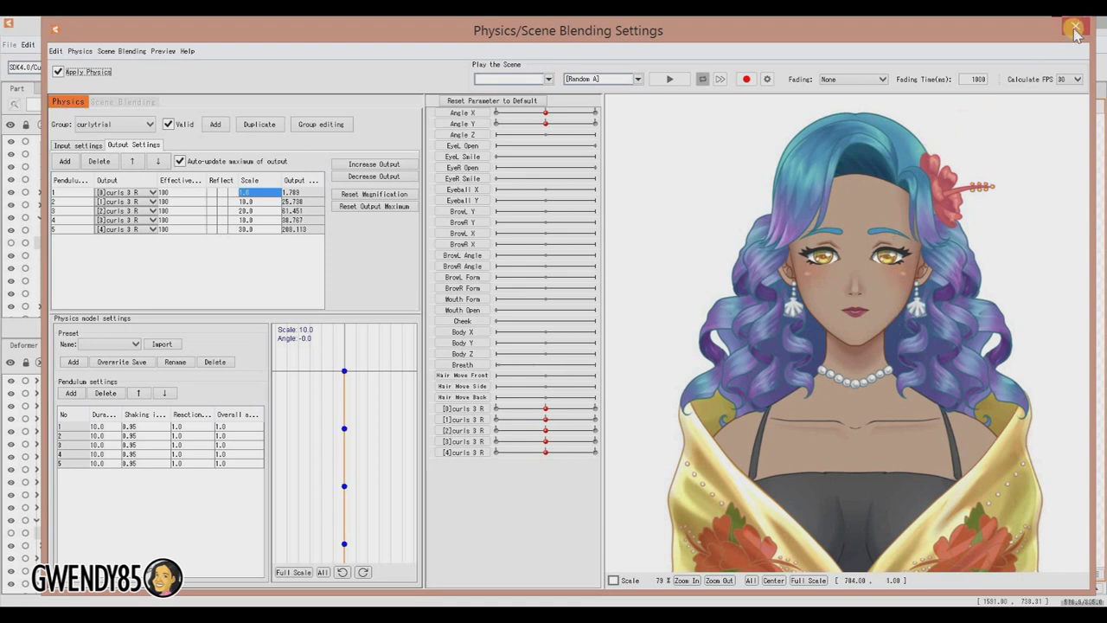
Close the physics window and bring the Ate G0_CURLYHAIR model's upper body into view
click(1075, 26)
click(607, 93)
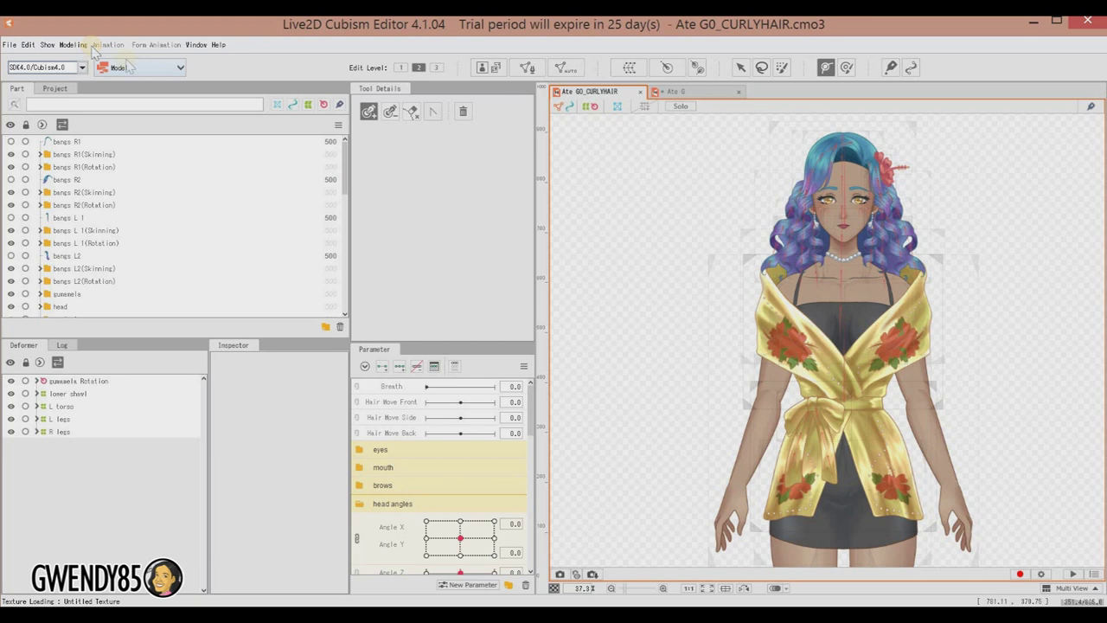
scroll(882, 219, up, 2)
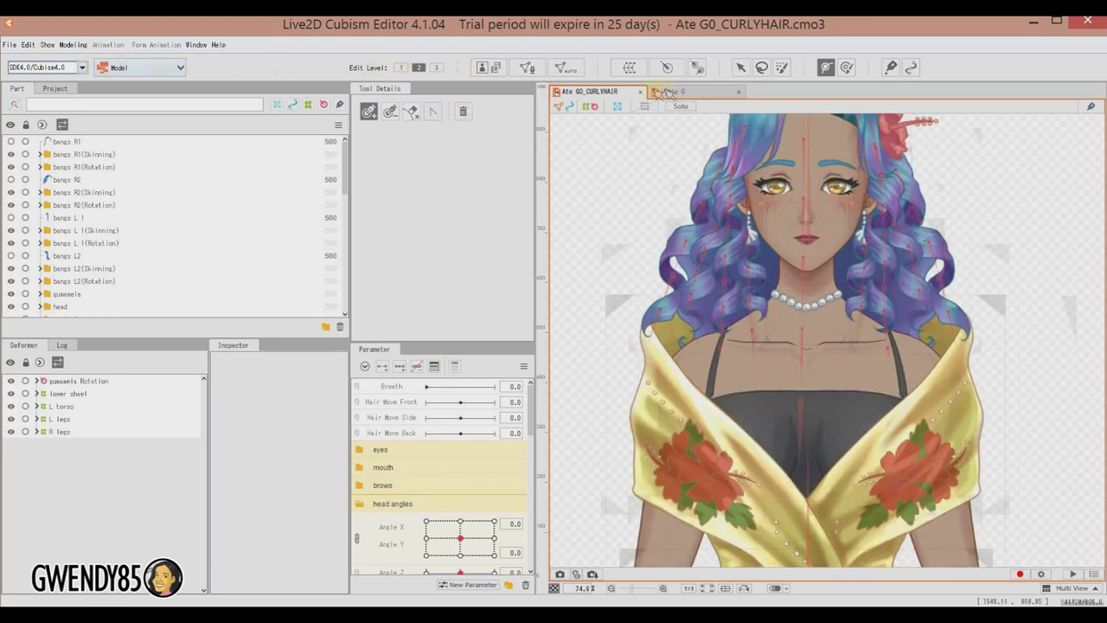
click(740, 67)
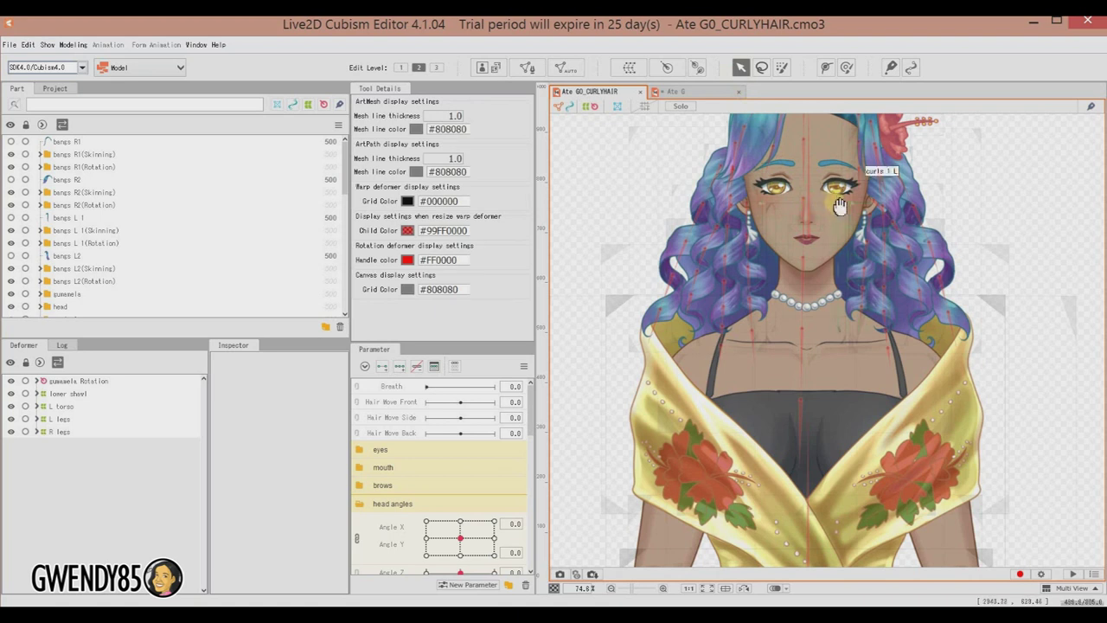
drag(835, 212, 807, 311)
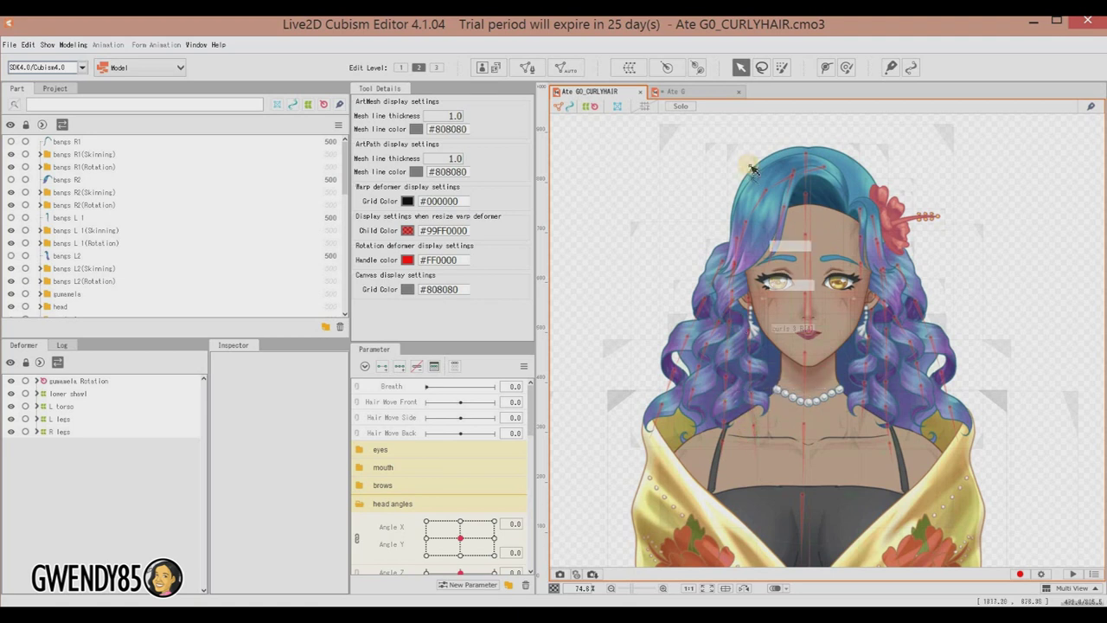
click(75, 48)
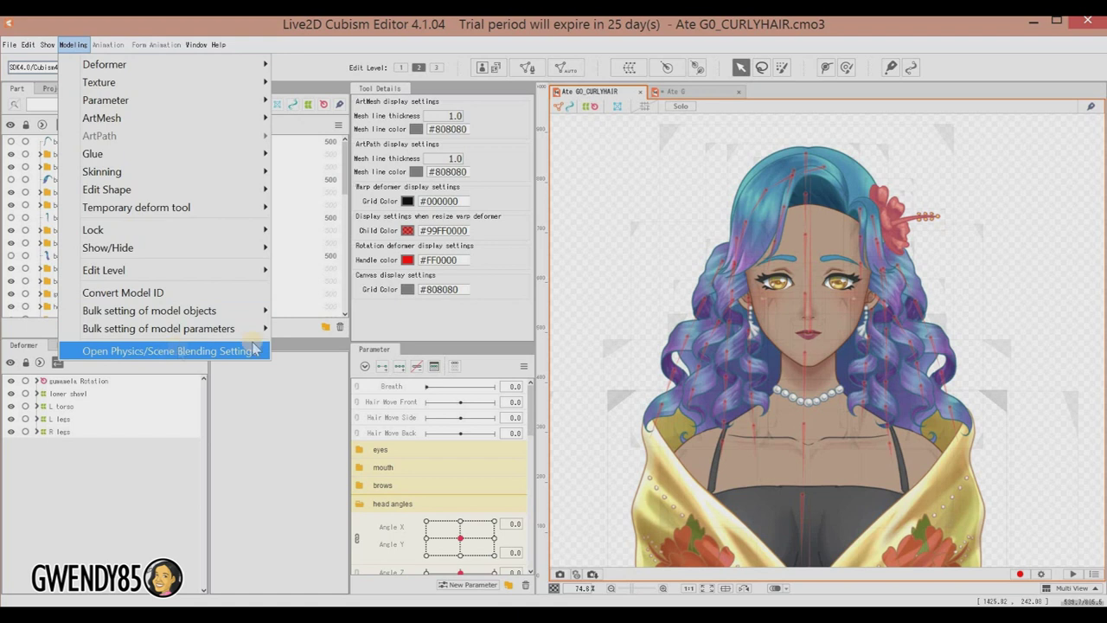
Reopen Physics/Scene Blending Settings and swing the preview head left and right to watch every curl move
click(168, 350)
scroll(843, 198, up, 8)
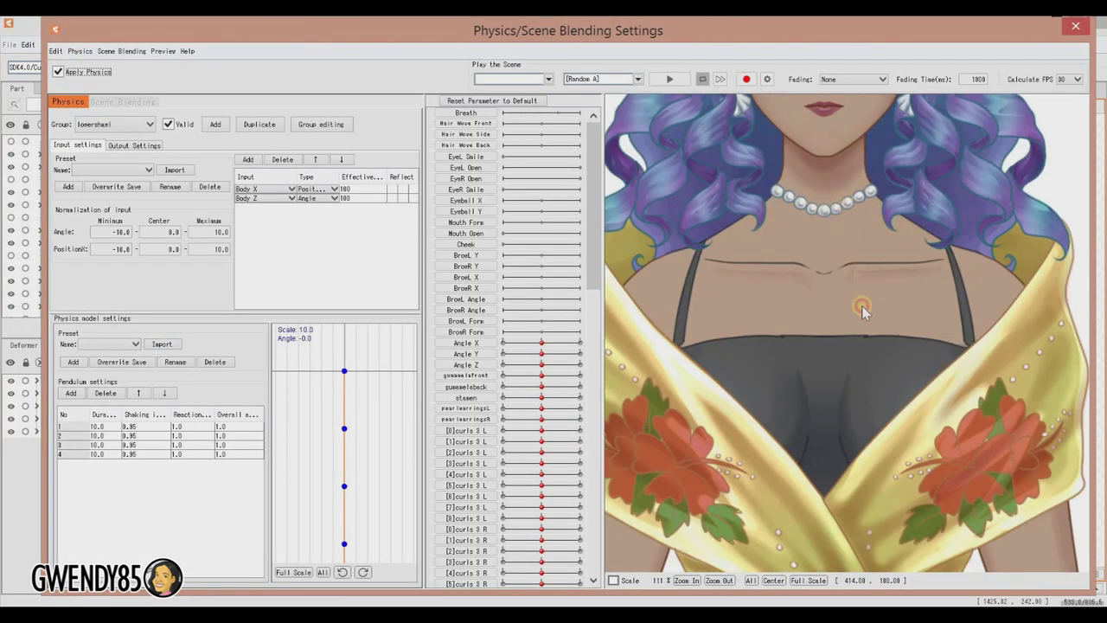
drag(865, 423, 863, 572)
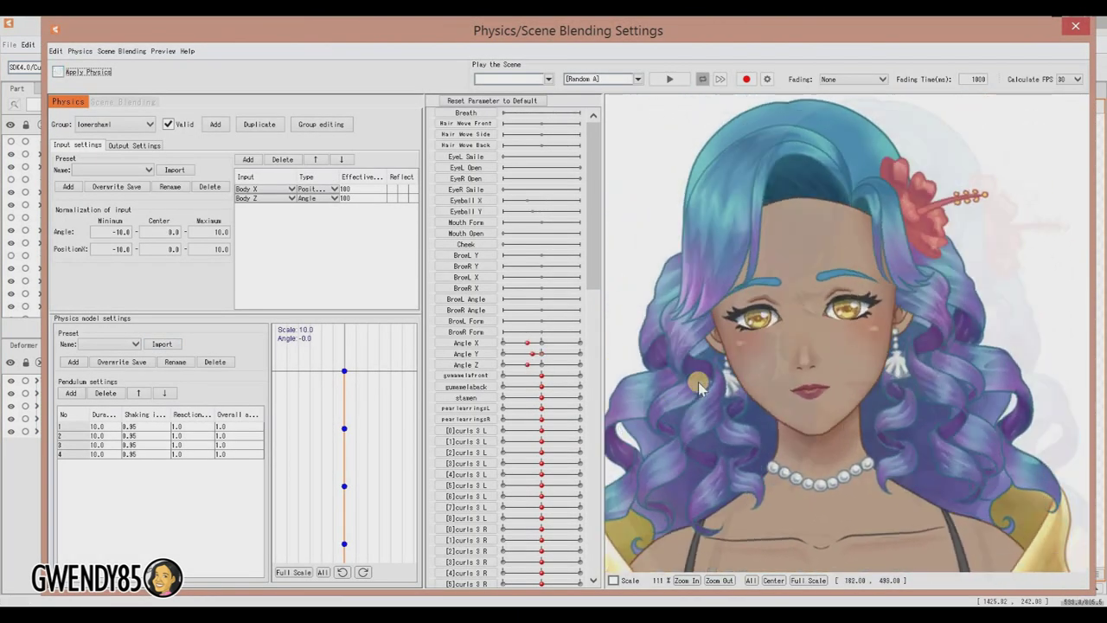
drag(837, 383, 880, 406)
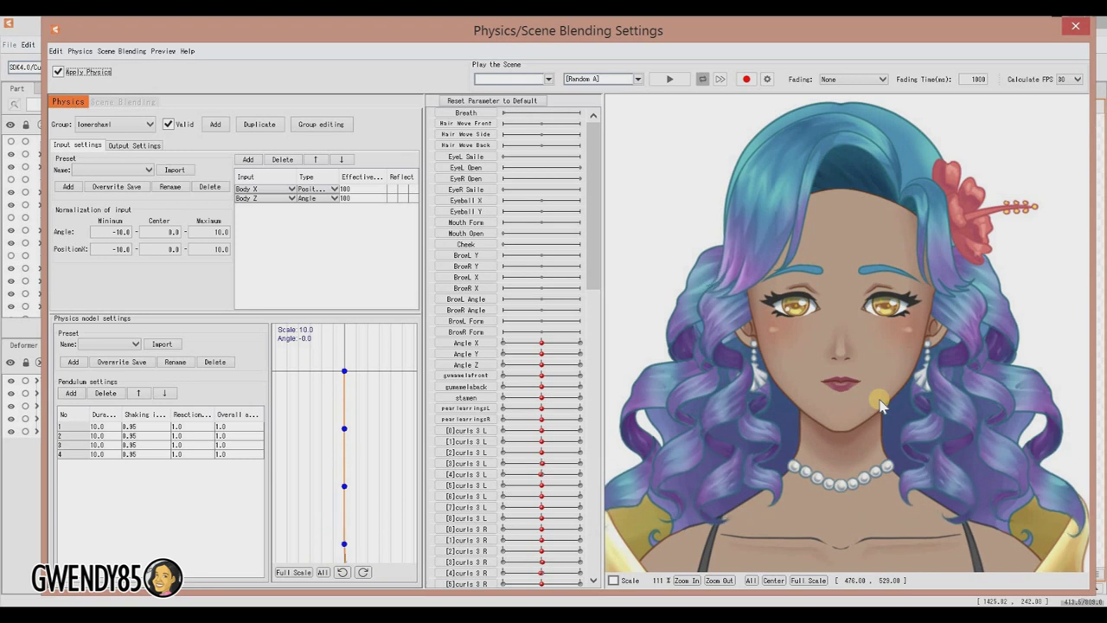
drag(880, 406, 740, 412)
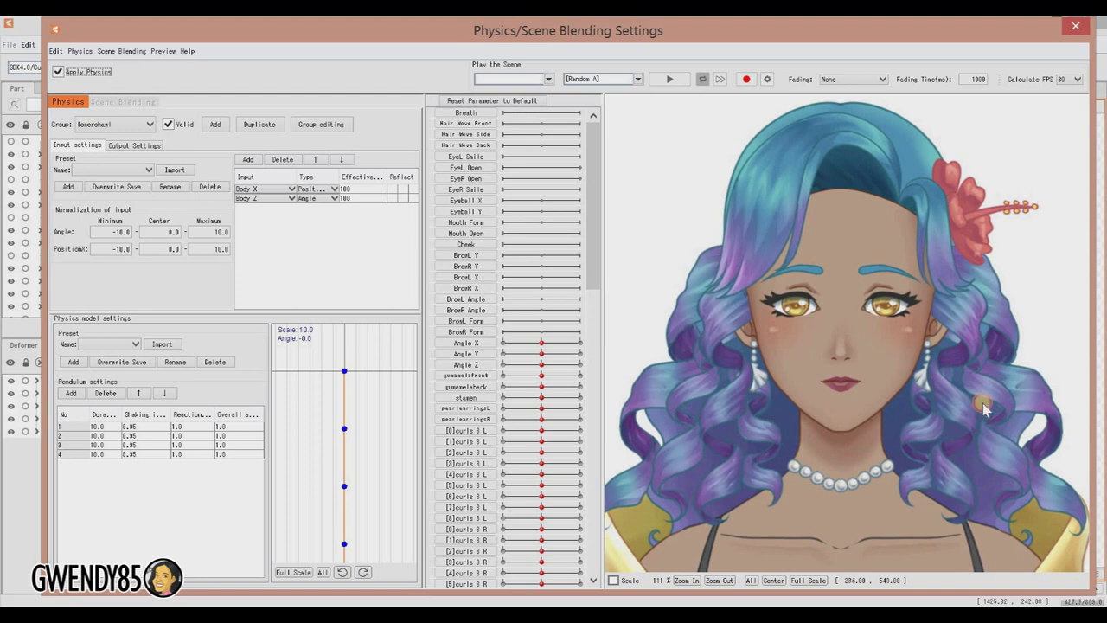
drag(982, 407, 948, 436)
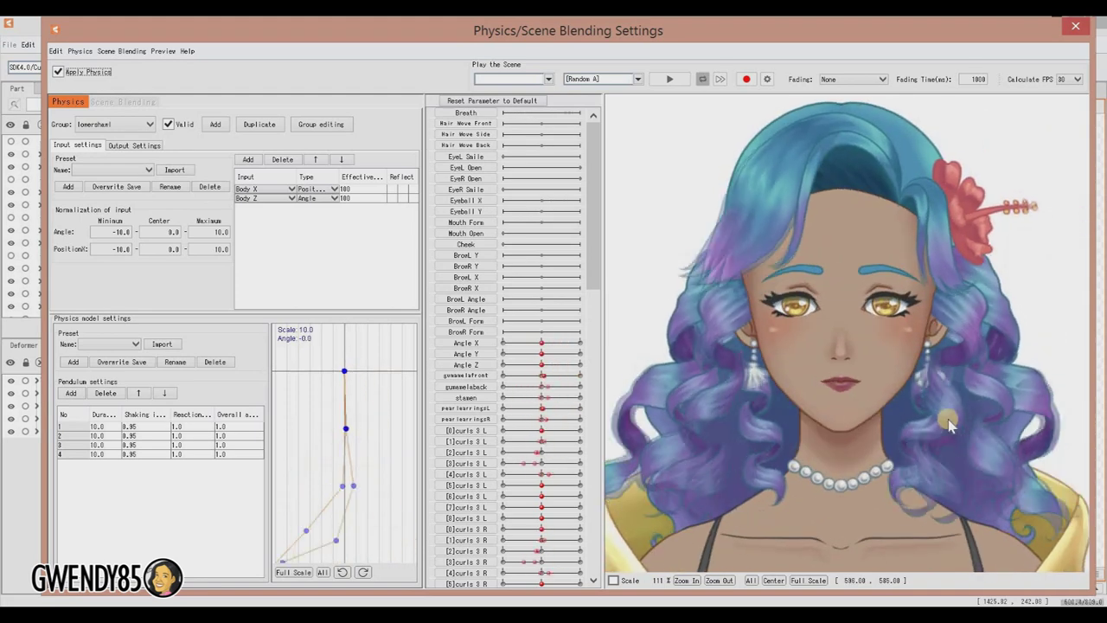
drag(949, 436, 789, 415)
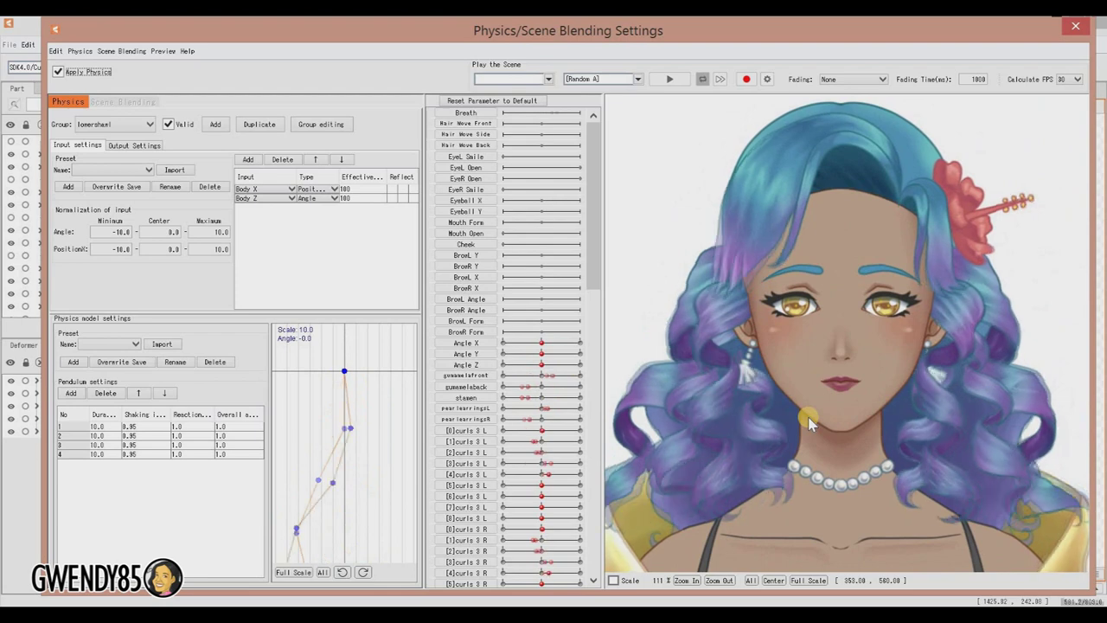